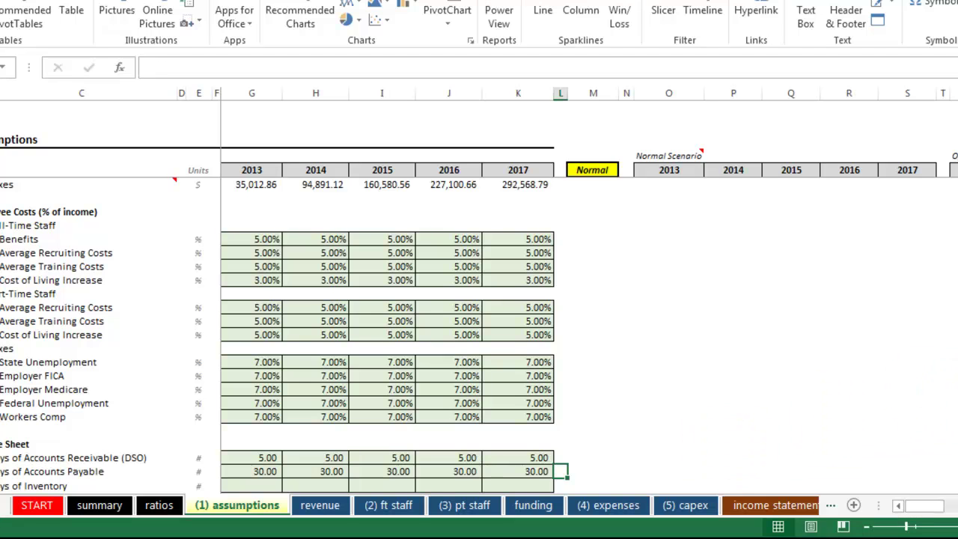
Copy the 2013–2017 full-time Cost of Living Increase rates into the part-time Cost of Living Increase row on the assumptions sheet
scroll(284, 337, "up", 4)
scroll(284, 337, "down", 2)
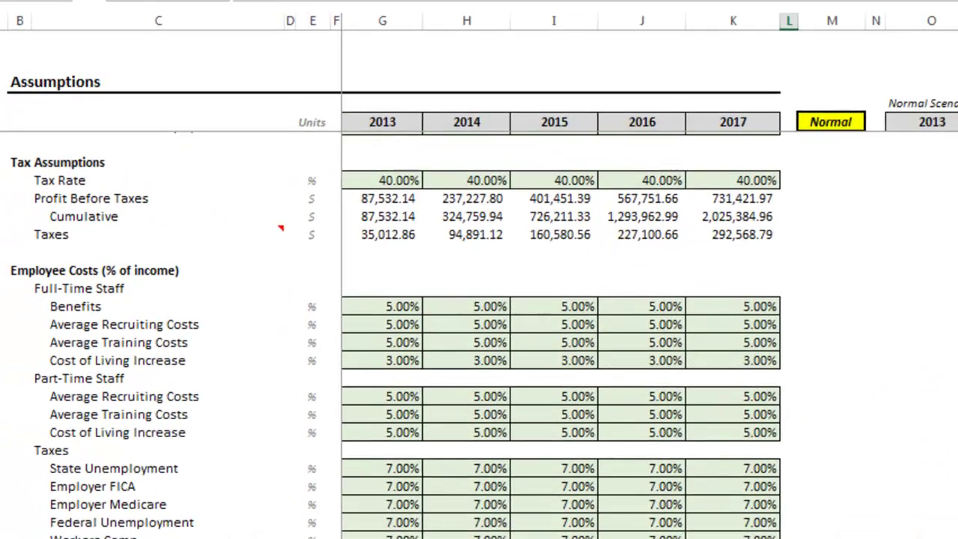
scroll(480, 337, "down", 1)
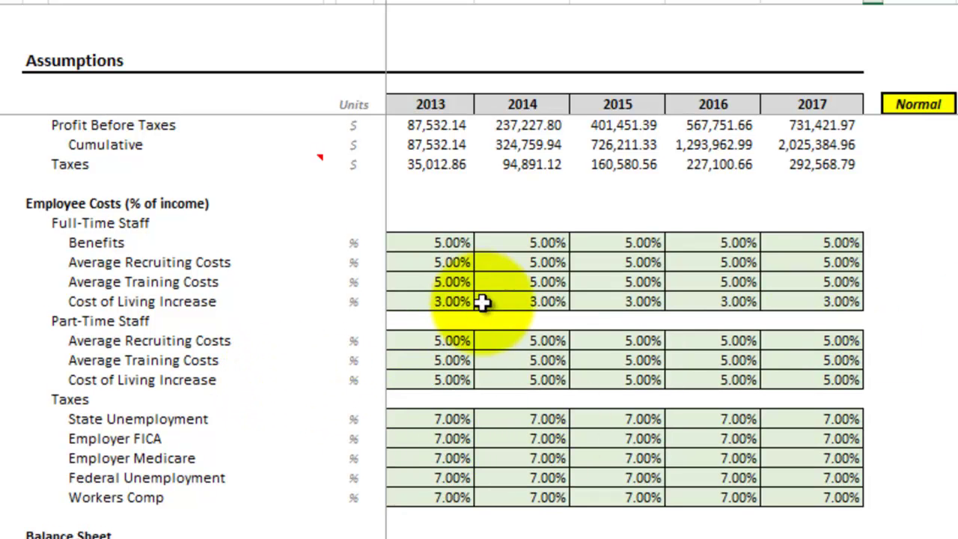
left_click(450, 304)
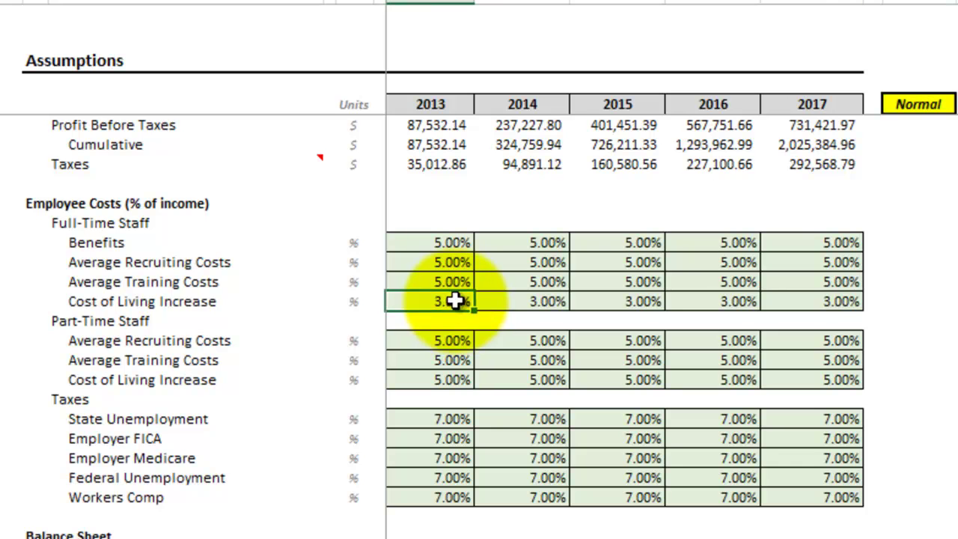
left_click(846, 302, "shift")
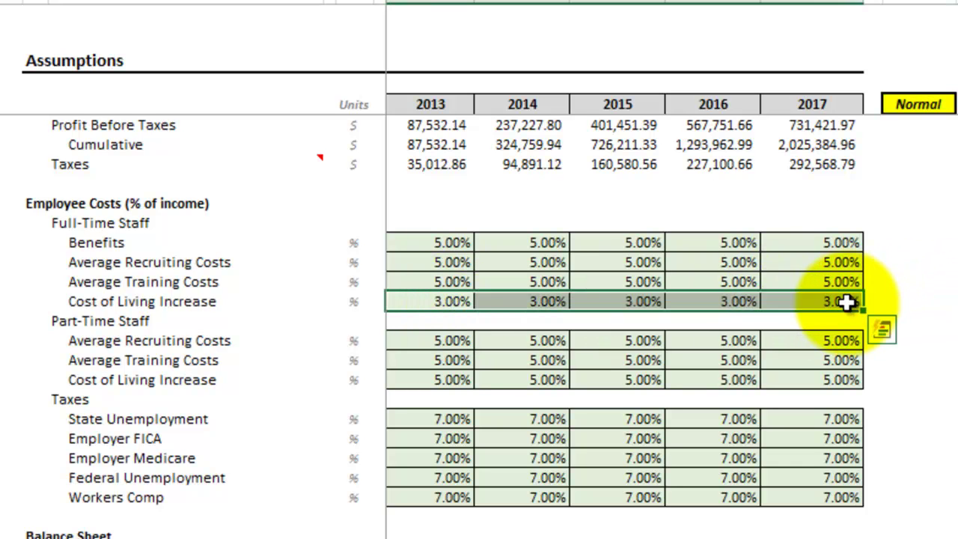
key("ctrl+c")
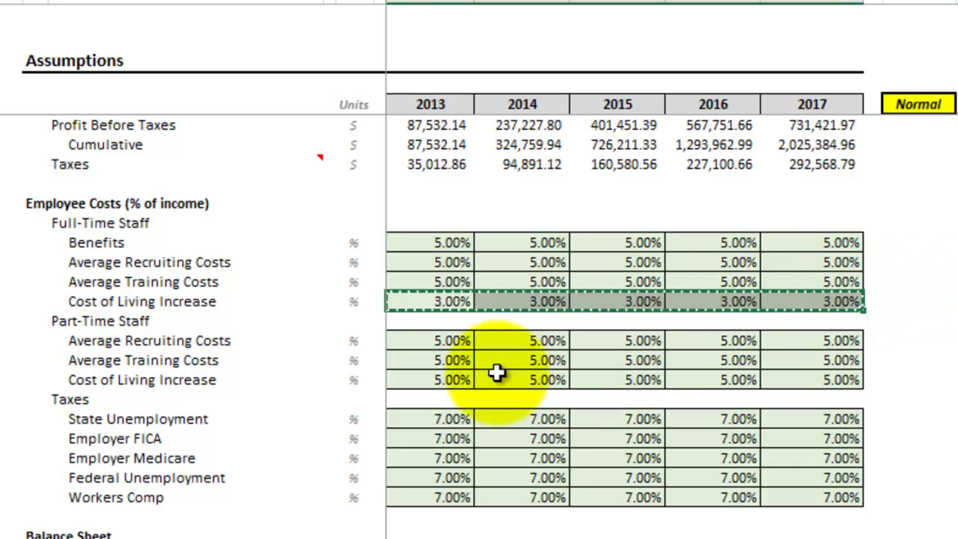
left_click(453, 382)
key("ctrl+v")
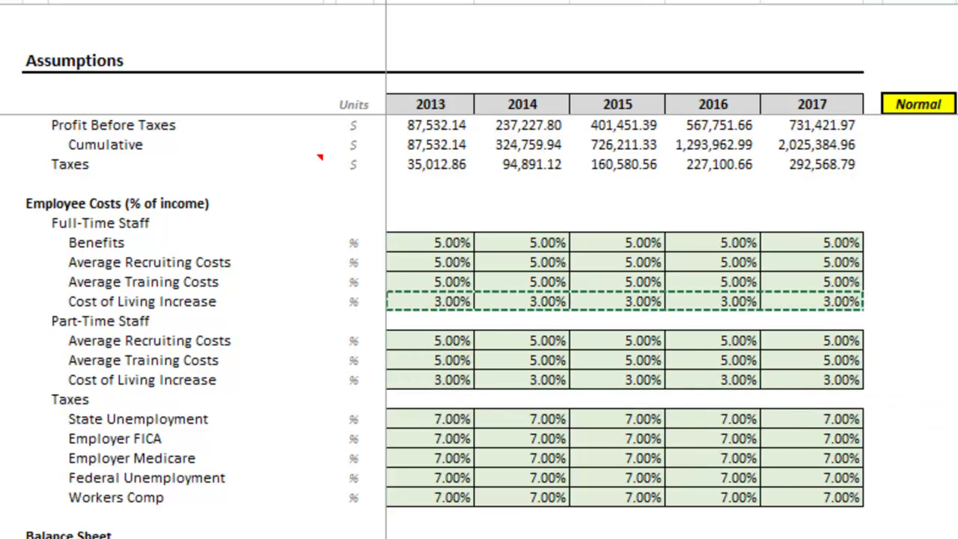
Enter 20,000 in the Secured Loans Repayment Schedule for 2013 and fill it across through 2015
scroll(626, 337, "up", 1)
scroll(625, 329, "up", 5)
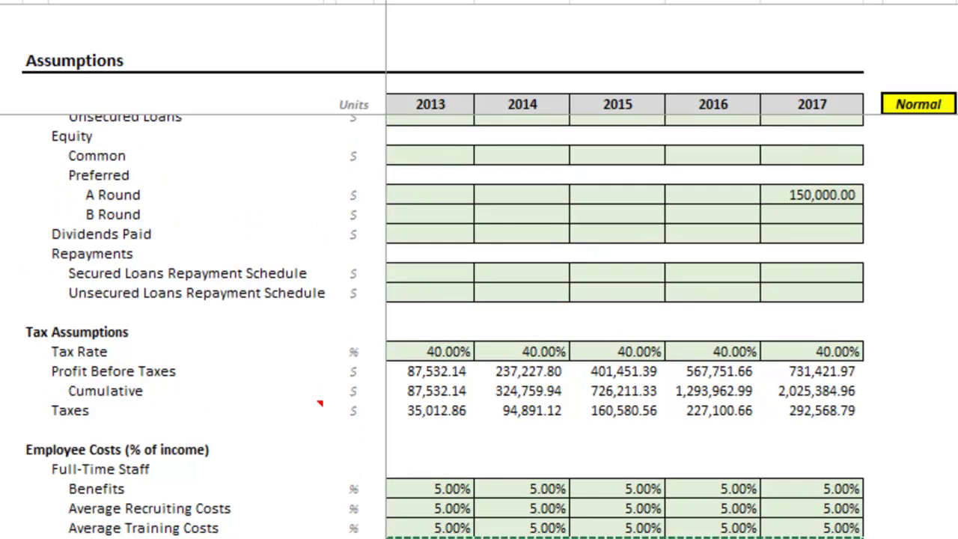
scroll(625, 330, "up", 1)
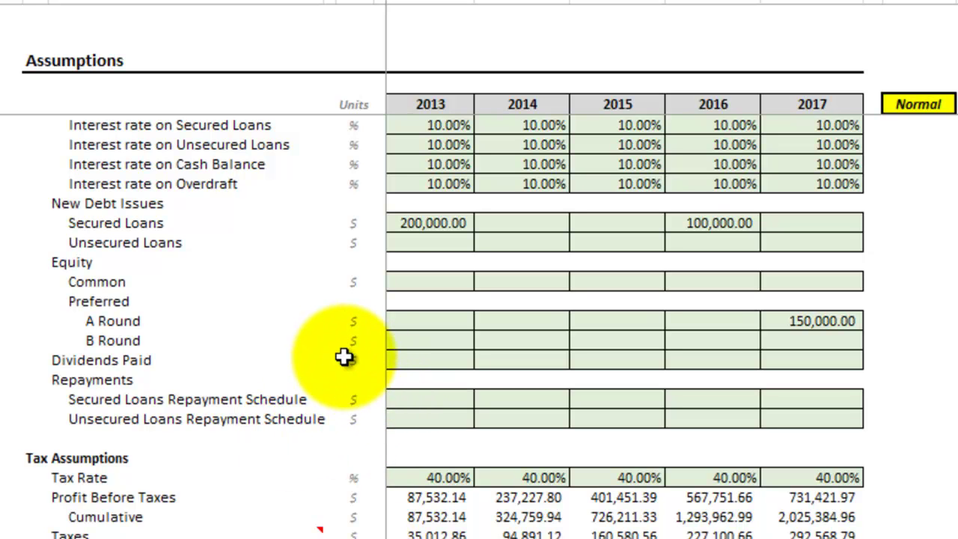
left_click(429, 400)
type("20")
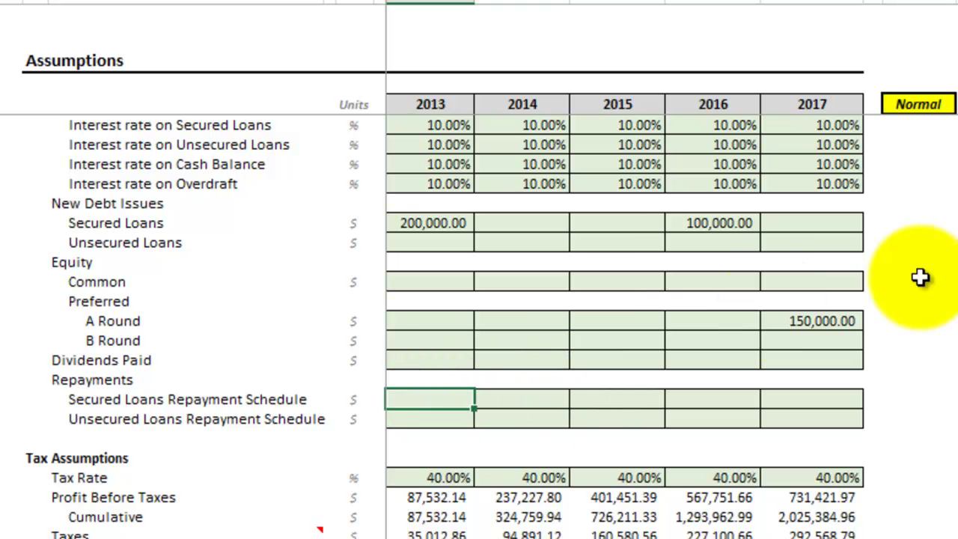
type("0")
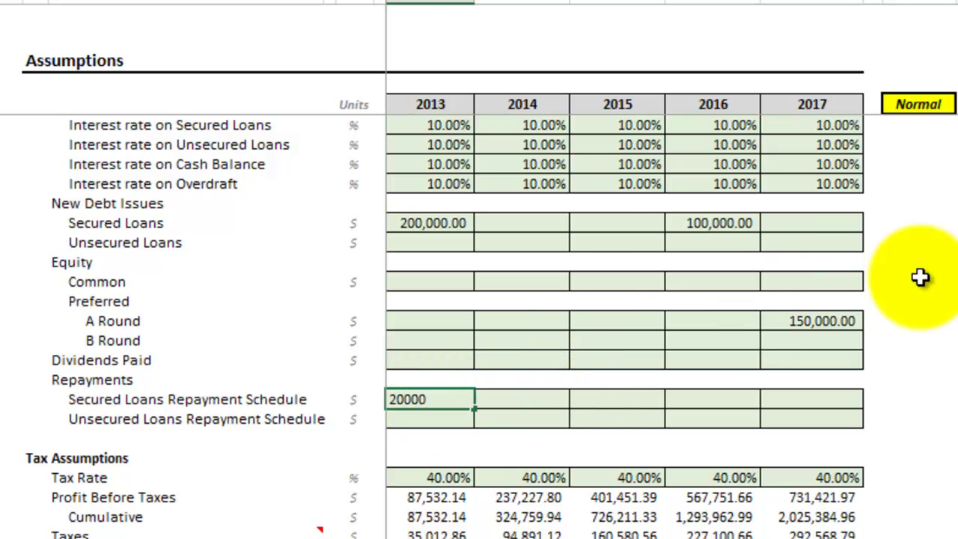
left_click(471, 300)
left_click(417, 399)
left_click_drag(474, 409, 650, 400)
Enter 30,000 in the Secured Loans Repayment Schedule for 2016 and fill it across to 2017
left_click(679, 399)
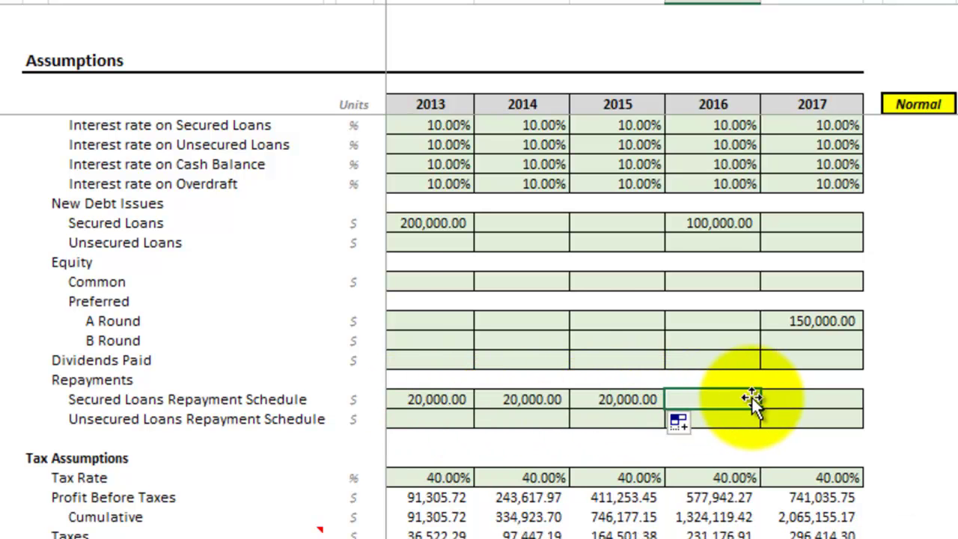
type("30,")
type("00")
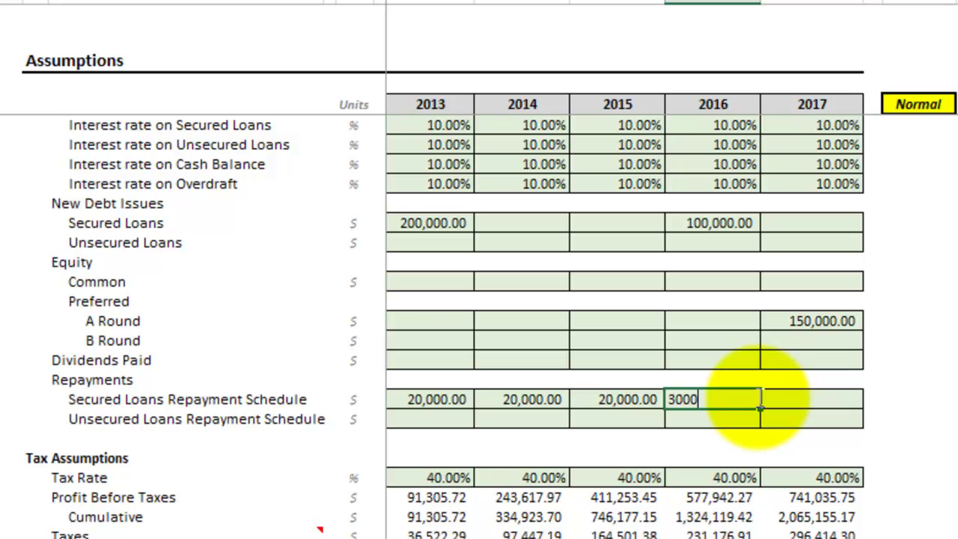
type("0")
key("Return")
left_click(758, 399)
left_click_drag(761, 404, 853, 405)
left_click(914, 402)
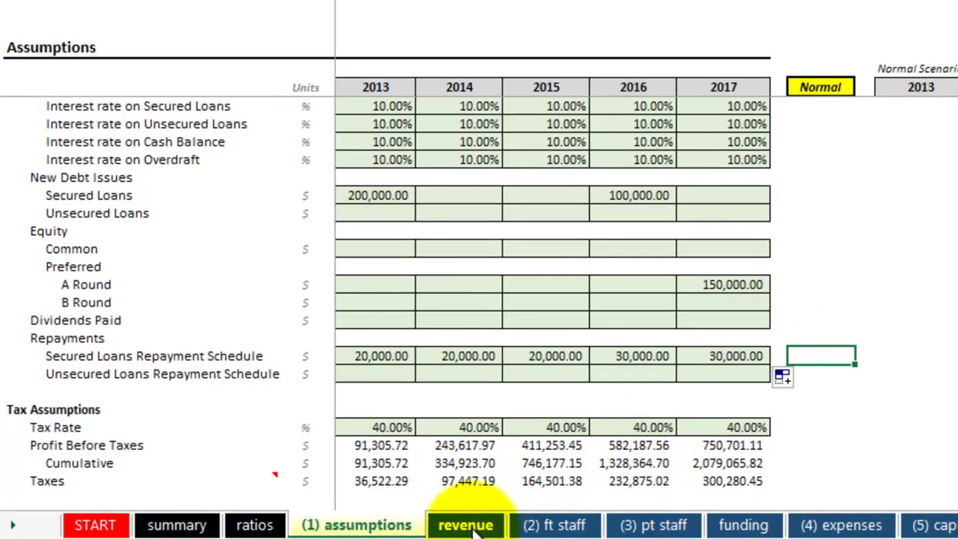
Check the revenue sheet, and on the full-time staff sheet name both Direct Labor positions Engineers
left_click(472, 526)
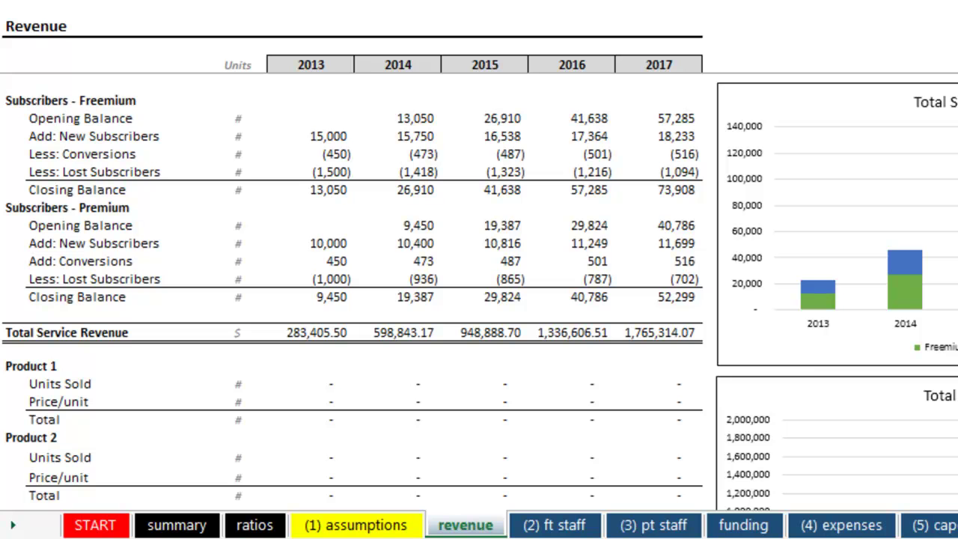
left_click(566, 526)
left_click(644, 525)
left_click(561, 526)
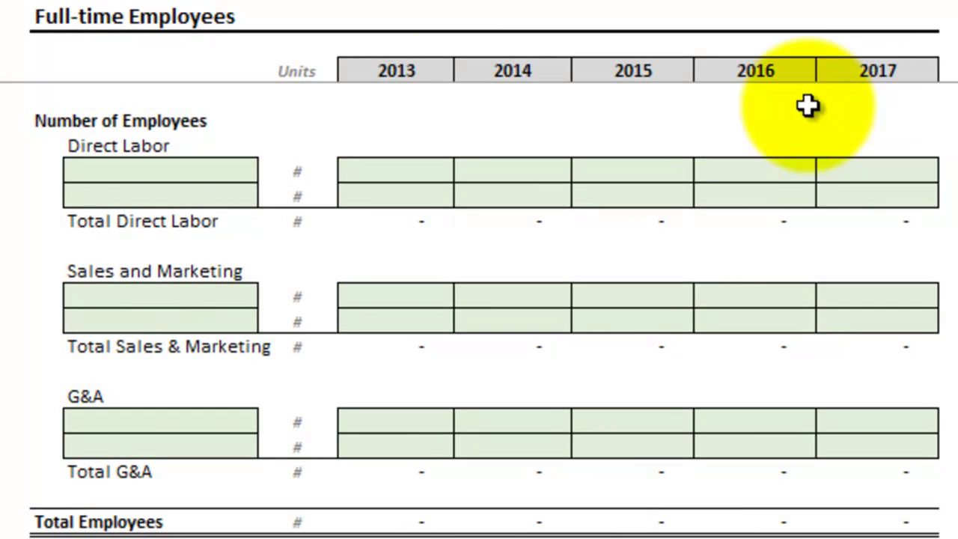
left_click(204, 172)
type("E")
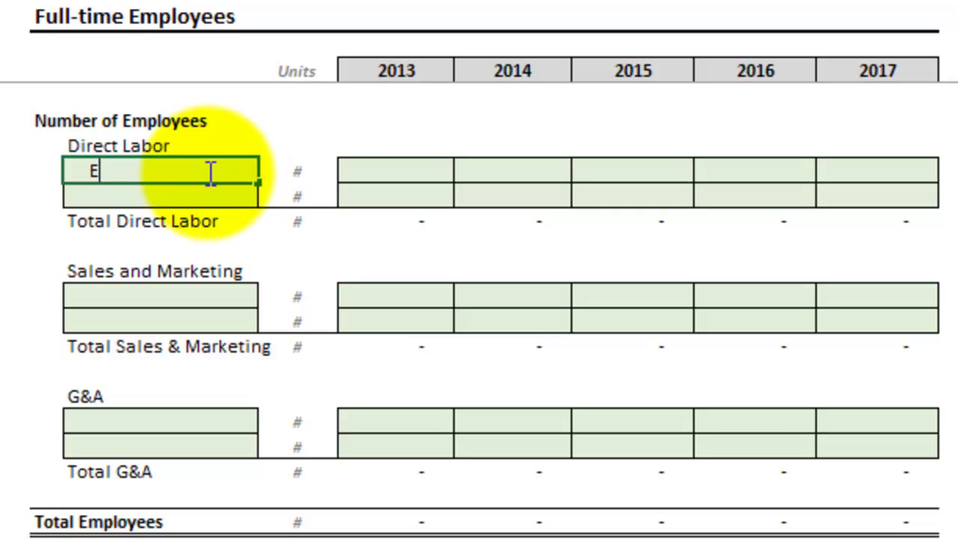
type("ngineers")
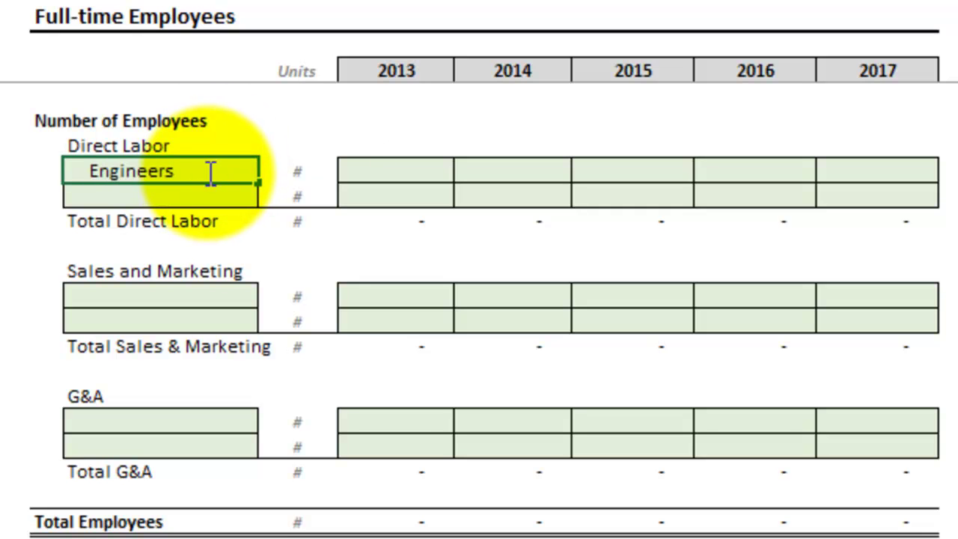
left_click(224, 194)
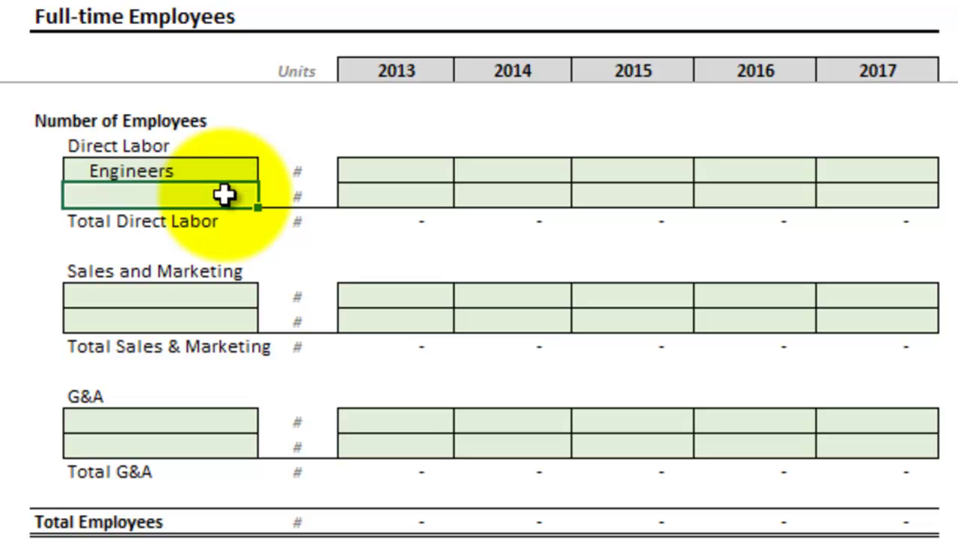
type("Engineers")
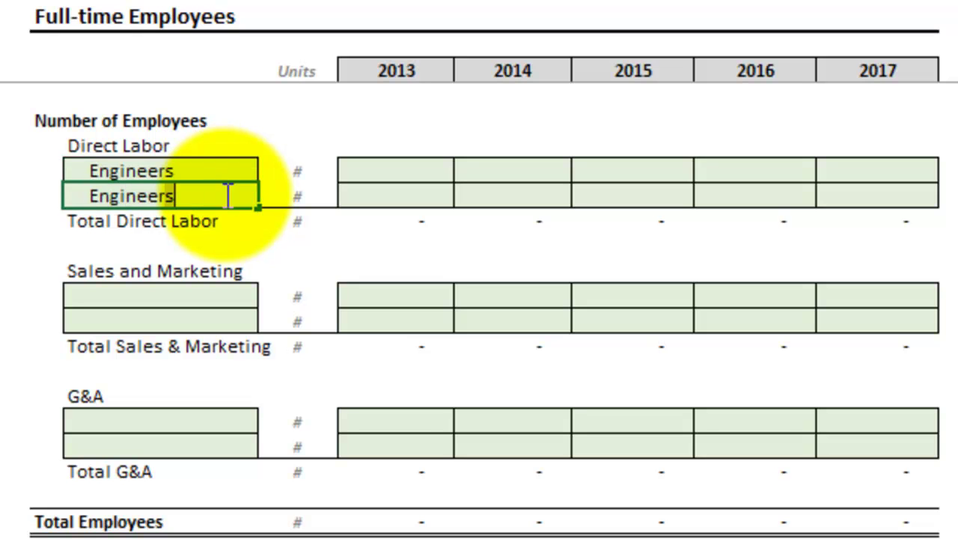
Name the two Sales and Marketing positions Sales Engineer and Marketing Director
left_click(215, 294)
type("Sales ")
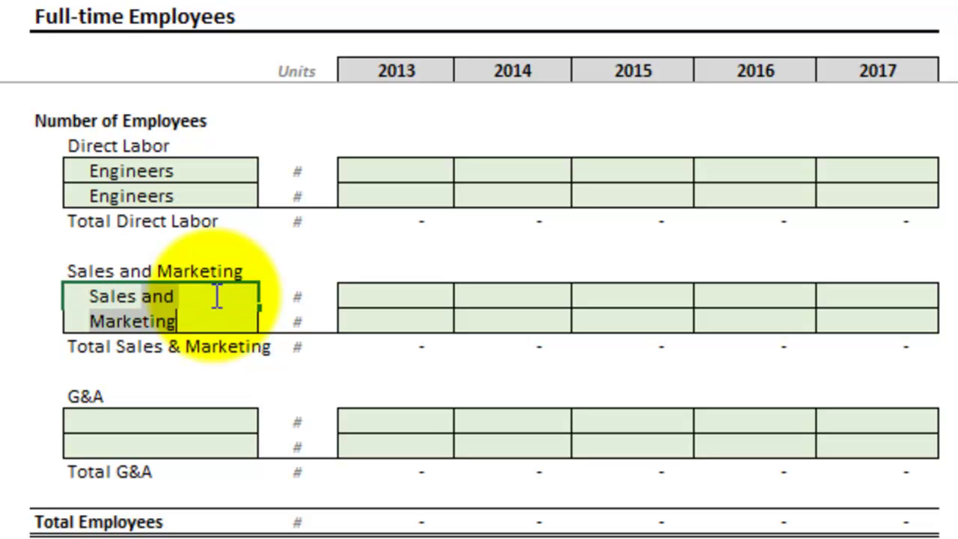
type("Enginee")
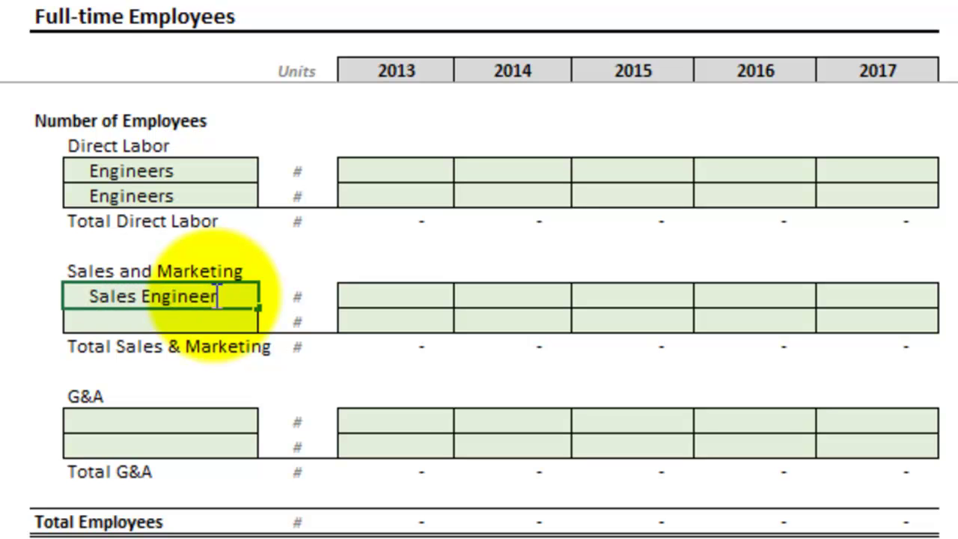
type("r")
key("Return")
type("Market")
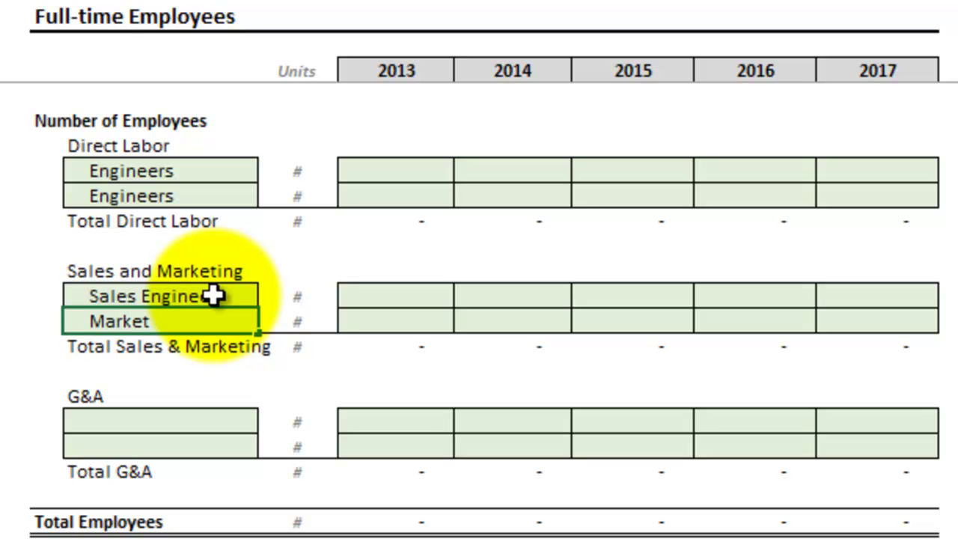
type("ing Direct")
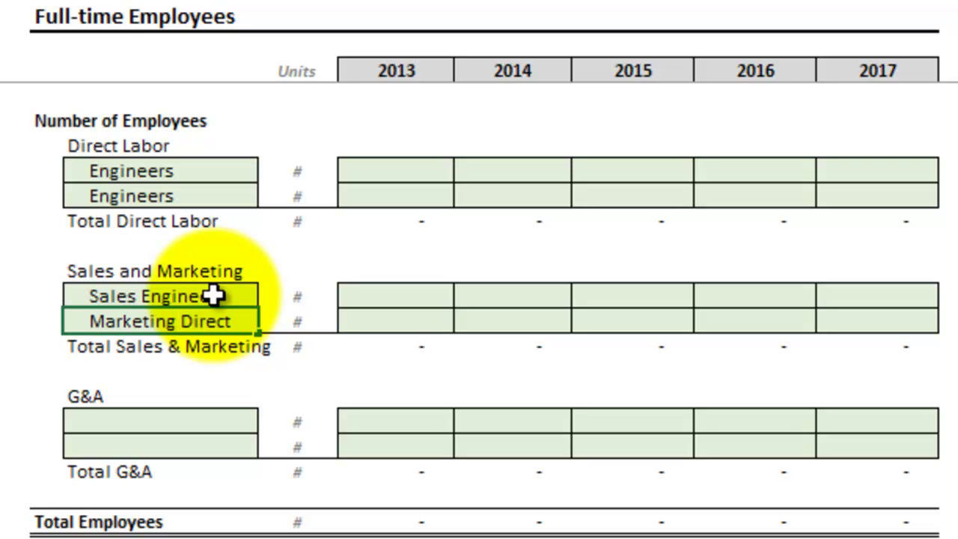
type("or")
key("Return")
Name the two G&A positions Office Manager and Owner
key("Return")
key("Return")
key("Return")
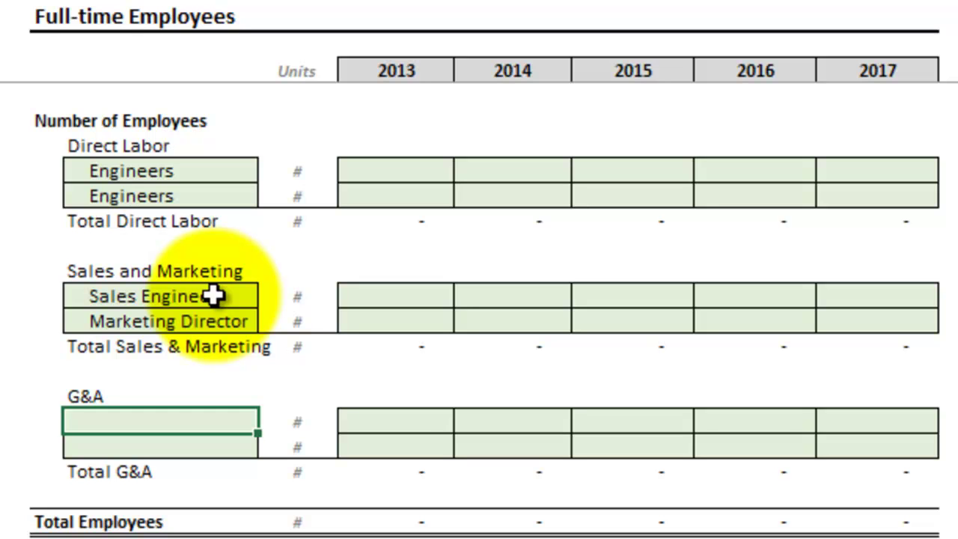
type("Of")
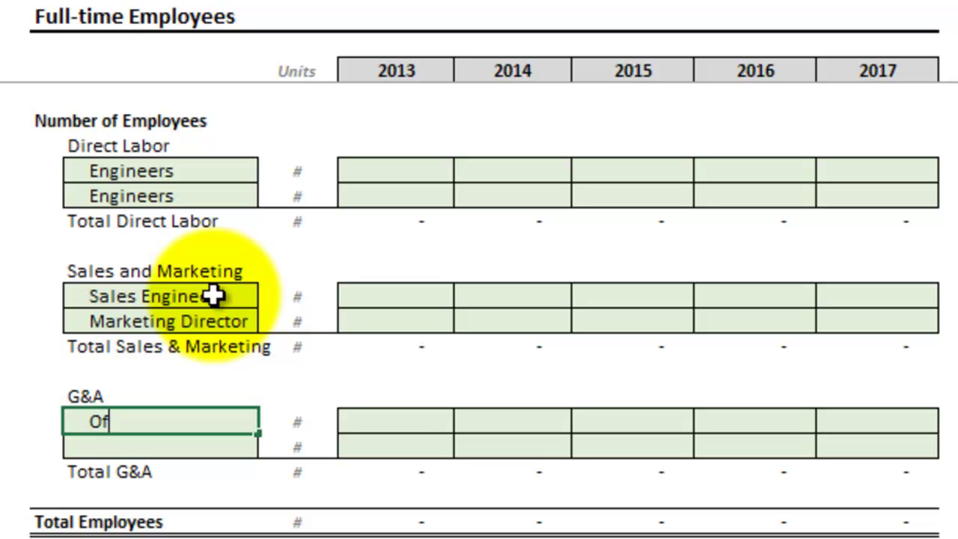
type("fice Manager")
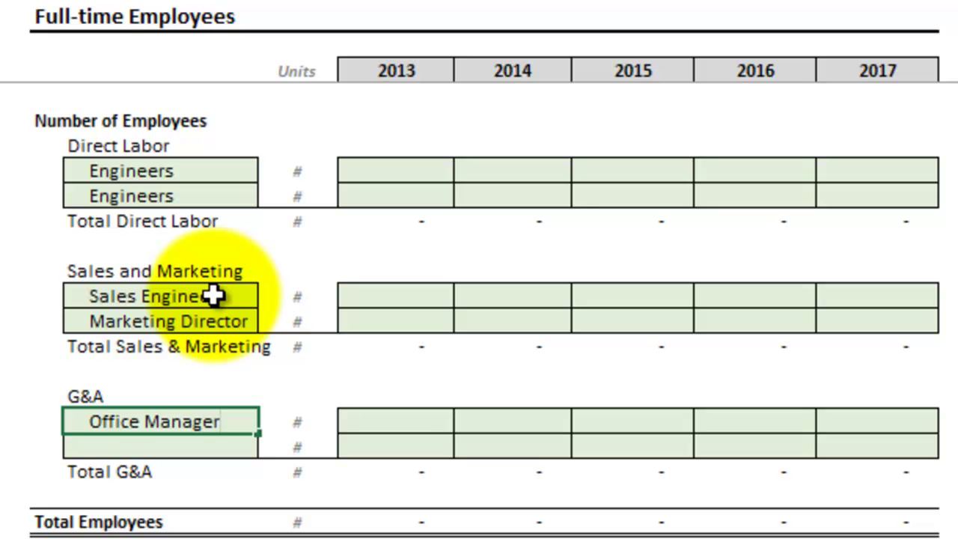
key("Return")
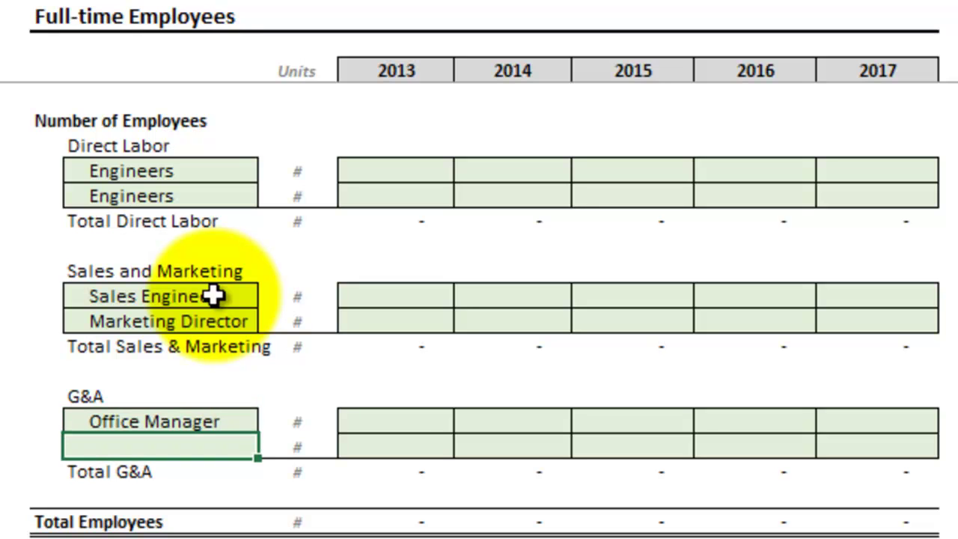
type("Owner")
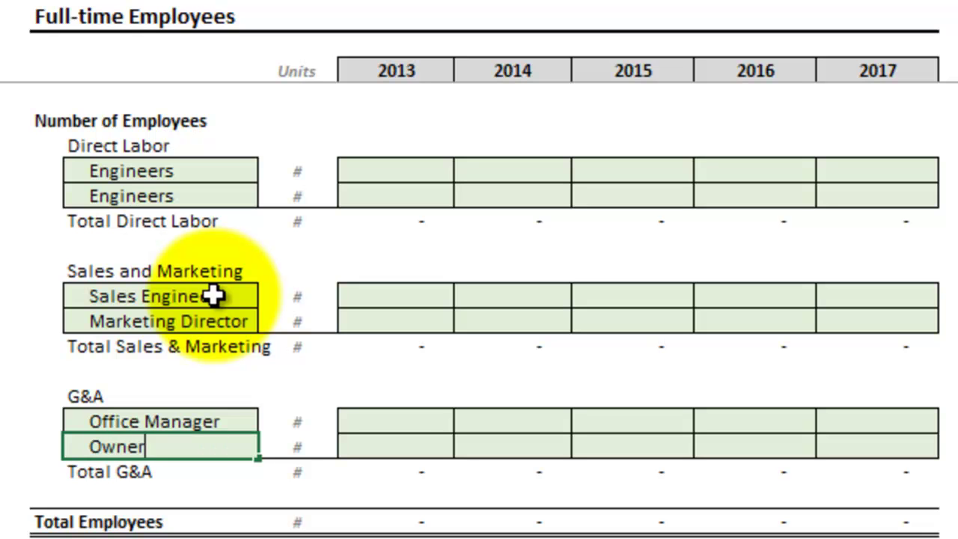
key("Tab")
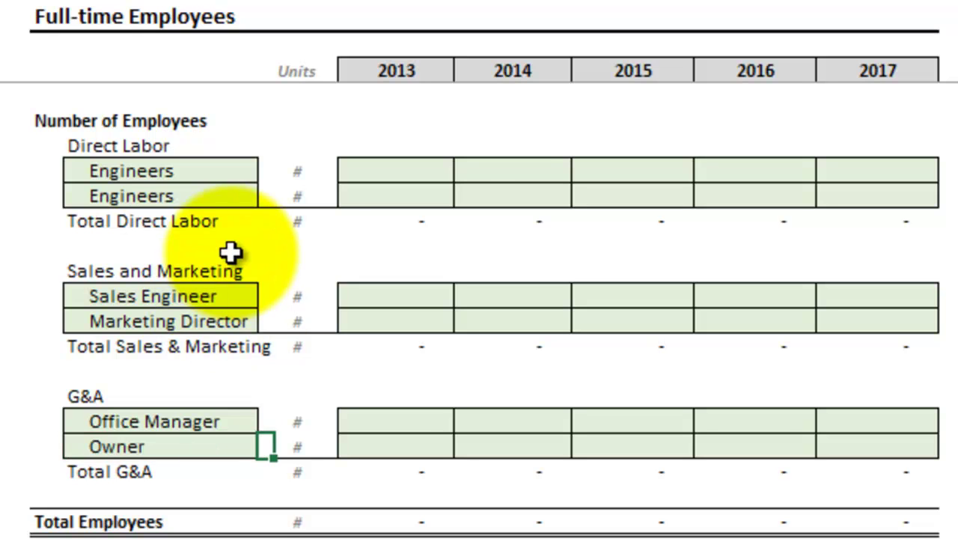
Set the number of employees in the first Engineers row to 1 for every year from 2013 to 2017
left_click(424, 162)
type("1")
left_click(424, 129)
left_click_drag(422, 171, 854, 177)
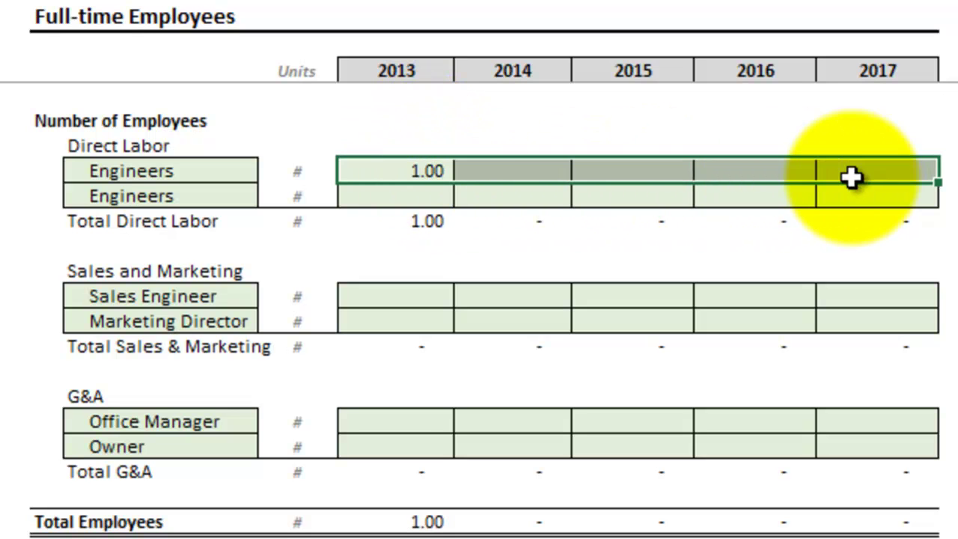
key("ctrl+r")
Copy the first Engineers row's 2013–2017 headcounts into the second Engineers row and the Sales Engineer row
left_click(434, 173)
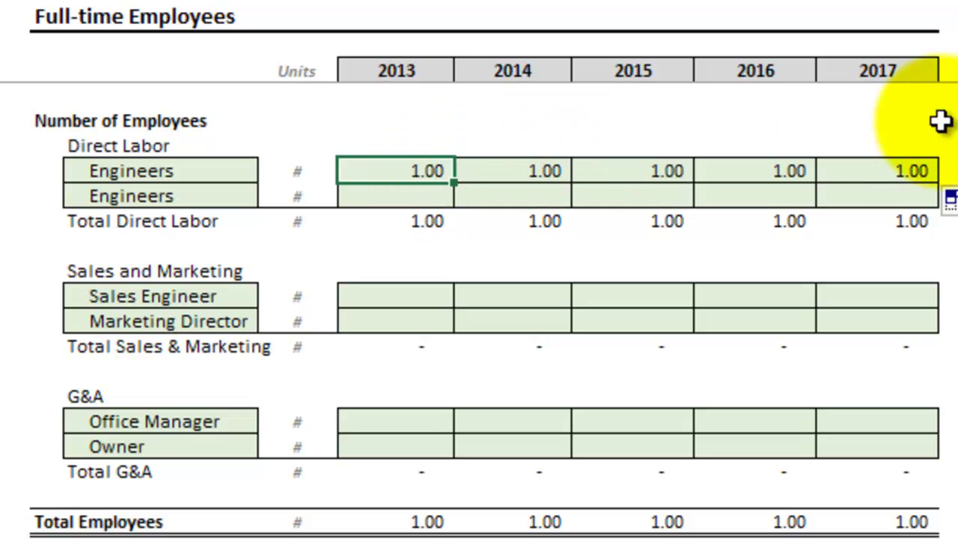
left_click(893, 160, "shift")
key("ctrl+c")
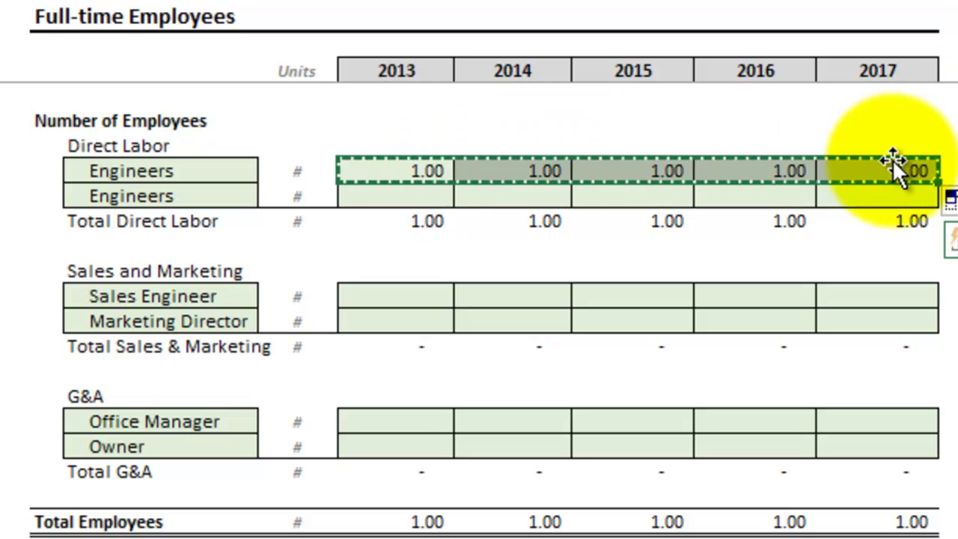
left_click(382, 194)
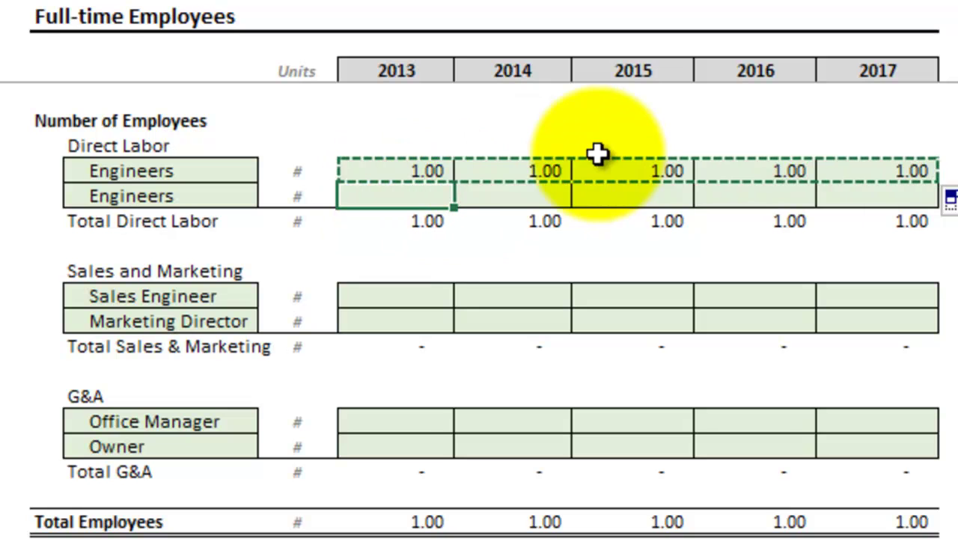
key("ctrl+v")
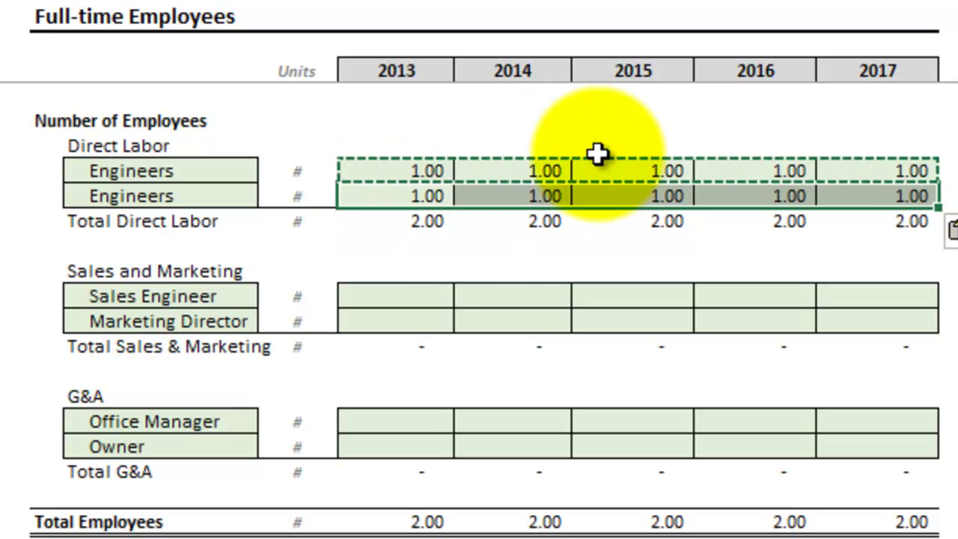
left_click(444, 286)
key("ctrl+v")
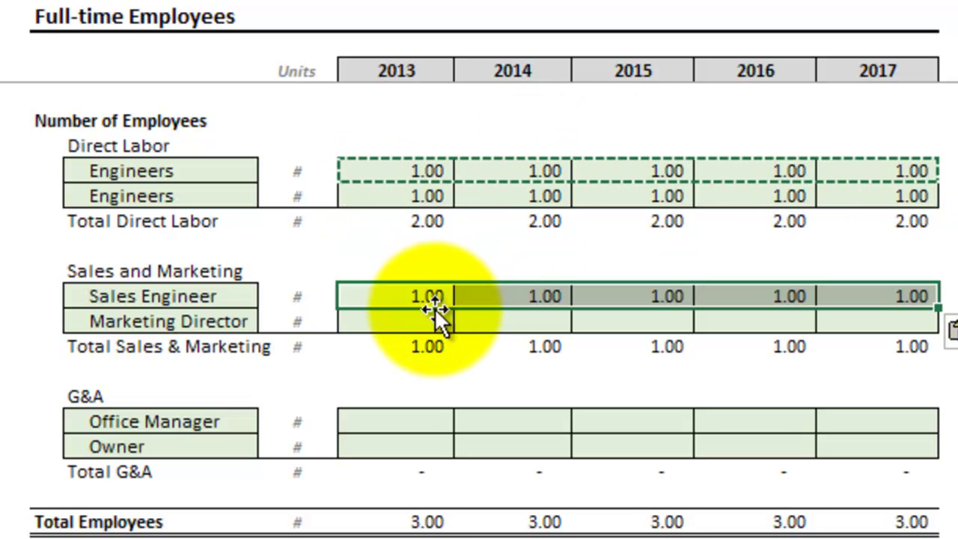
Copy the first Engineers row's 2013–2017 headcounts into the Marketing Director, Office Manager and Owner rows
left_click(434, 322)
key("ctrl+v")
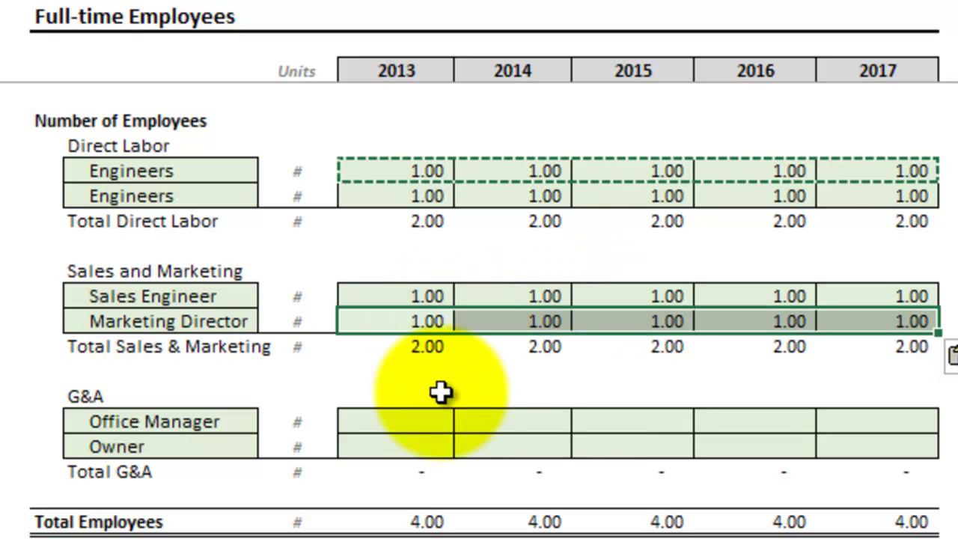
left_click(426, 421)
key("ctrl+v")
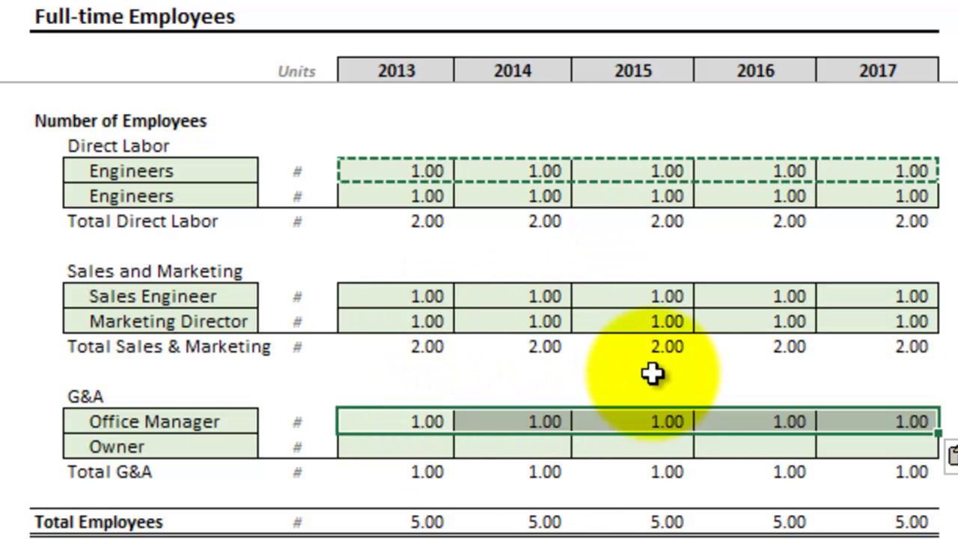
left_click(401, 447)
key("ctrl+v")
left_click(791, 144)
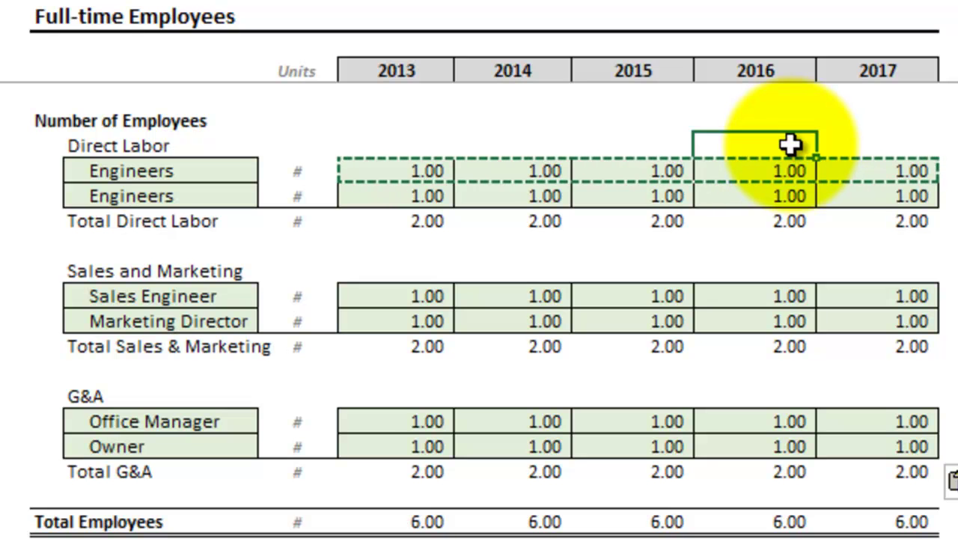
Set the Office Manager headcount to 0 for each year from 2014 to 2017
left_click(529, 421)
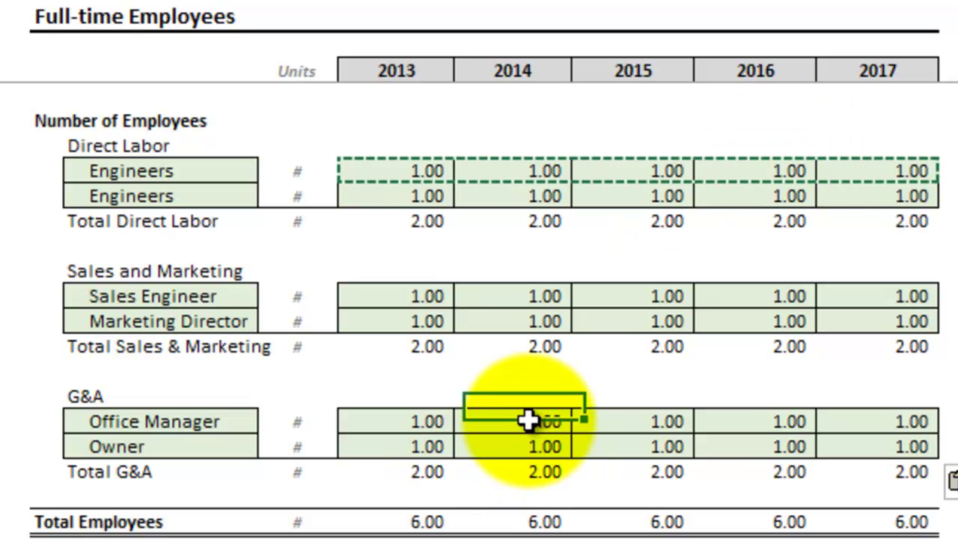
type("0")
key("Tab")
type("0")
key("Tab")
type("0")
key("Tab")
type("0")
key("Tab")
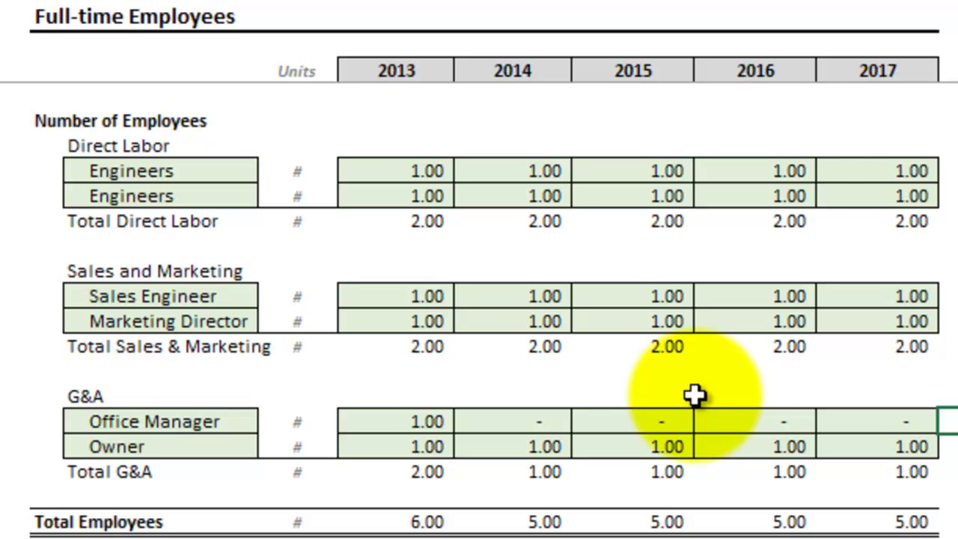
Set the first Engineers row's headcount to 3 for 2016 and 2017
left_click(766, 170)
type("3")
key("Tab")
type("3")
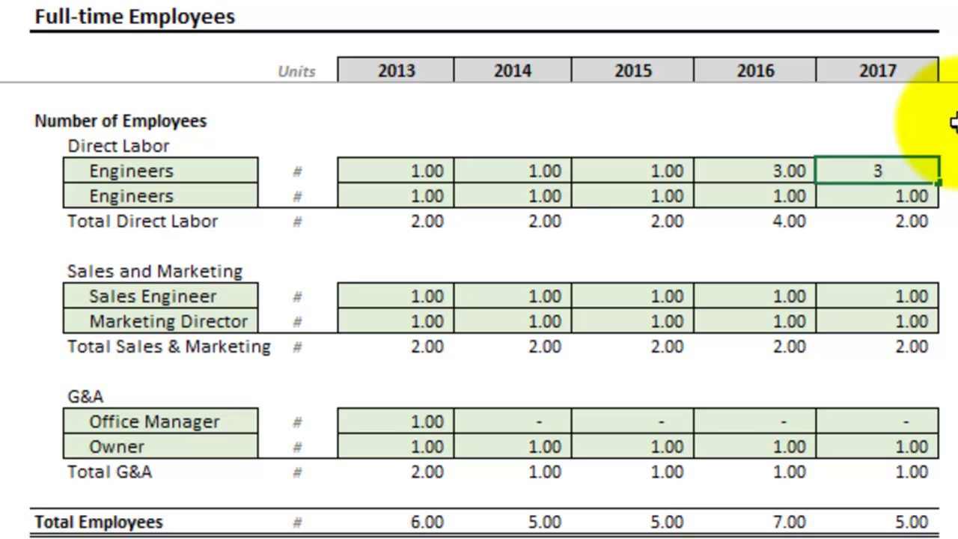
key("Return")
Set the second Engineers row's headcount to 2 for 2016 and 2017
left_click_drag(749, 211, 766, 196)
left_click(766, 196)
type("2")
key("Tab")
type("2")
key("Tab")
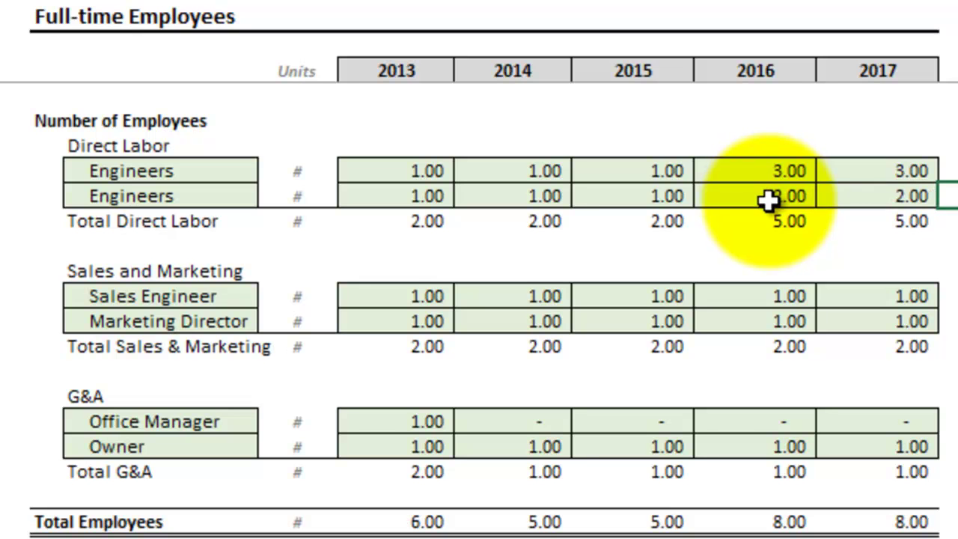
Set the Sales Engineer headcount to 2 for 2016 and 2017
left_click(768, 295)
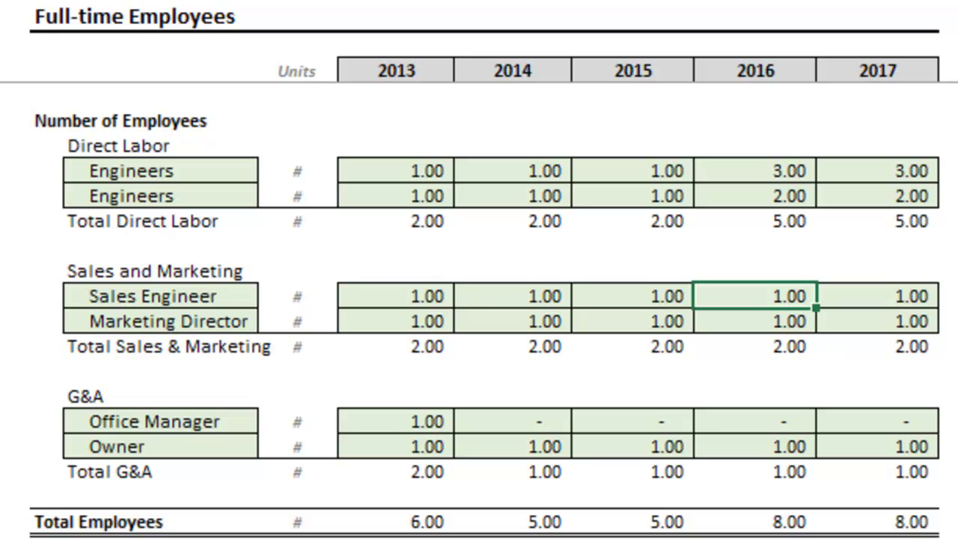
type("2")
key("Tab")
type("2")
key("Tab")
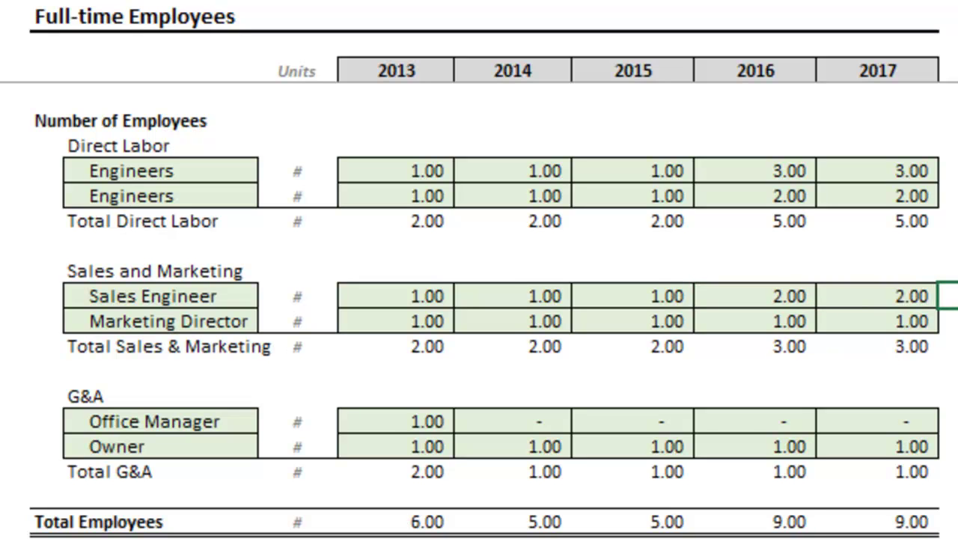
Enter wages of 75,000 for both Engineers rows in every year from 2013 to 2017
scroll(479, 322, "down", 4)
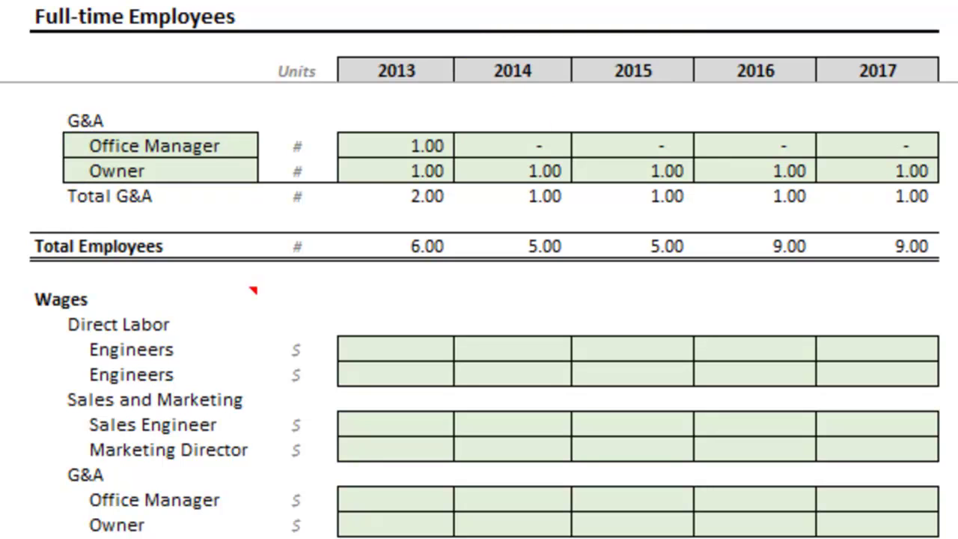
left_click(408, 350)
type("75,000")
key("Tab")
left_click(382, 342)
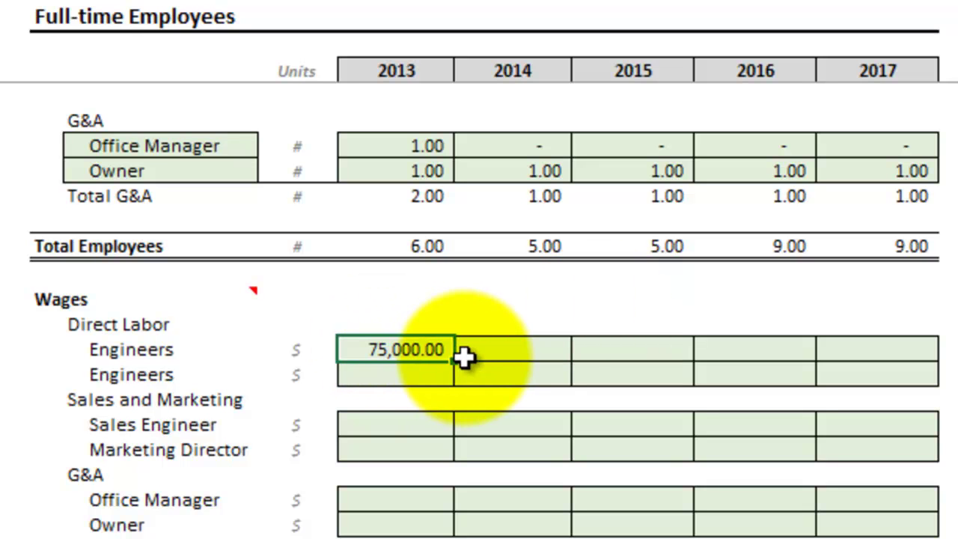
left_click_drag(457, 362, 945, 386)
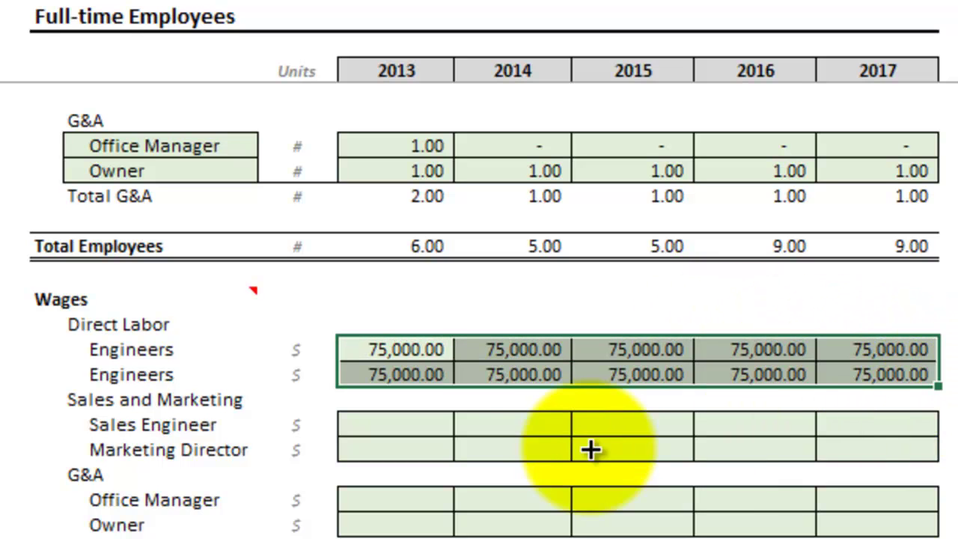
Enter wages of 70,000 for the Sales Engineer and 80,000 for the Marketing Director in every year from 2013 to 2017
left_click(420, 430)
double_click(419, 430)
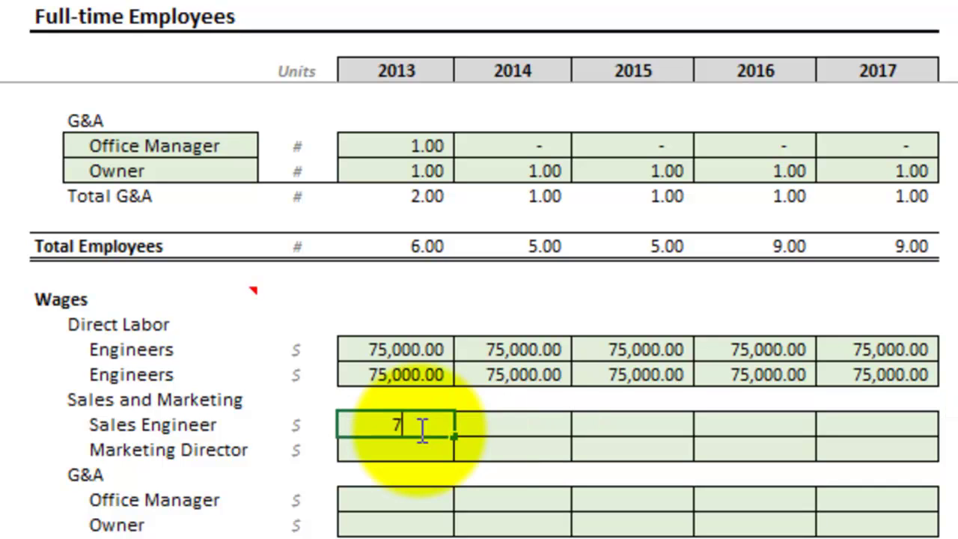
key("Return")
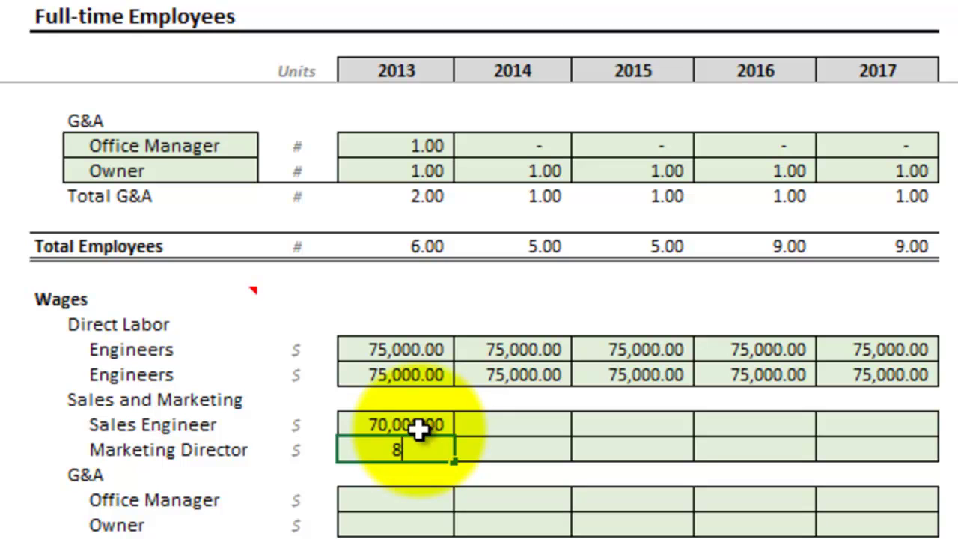
key("Return")
left_click(418, 429)
left_click_drag(423, 452, 888, 447)
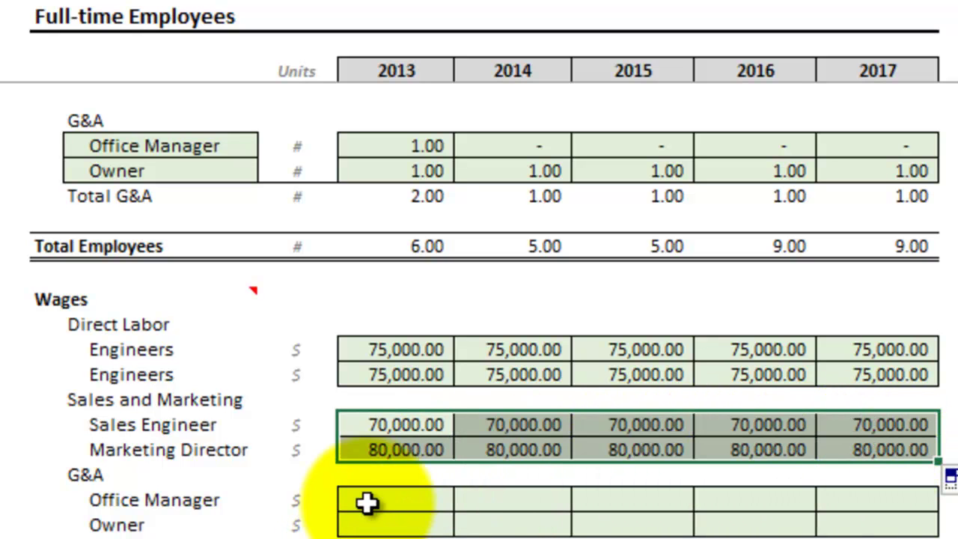
Enter wages of 50,000 for the Office Manager and 90,000 for the Owner in every year from 2013 to 2017
left_click(397, 500)
type("5")
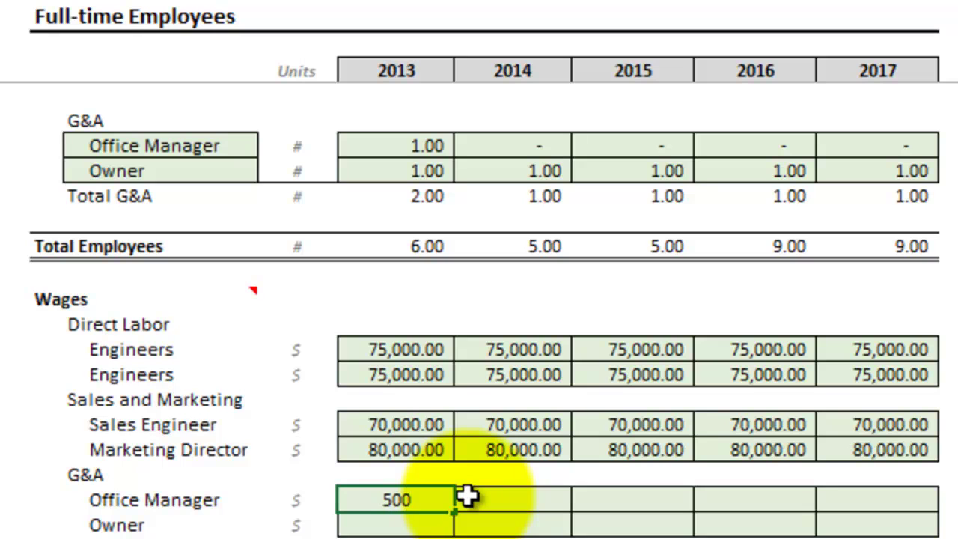
type("0,000")
key("Return")
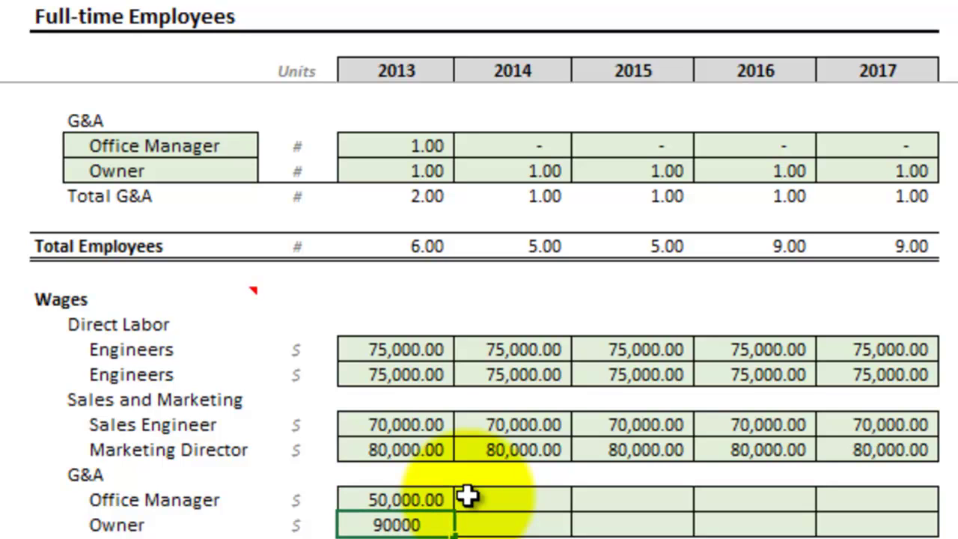
type("90000")
key("Return")
left_click(428, 502)
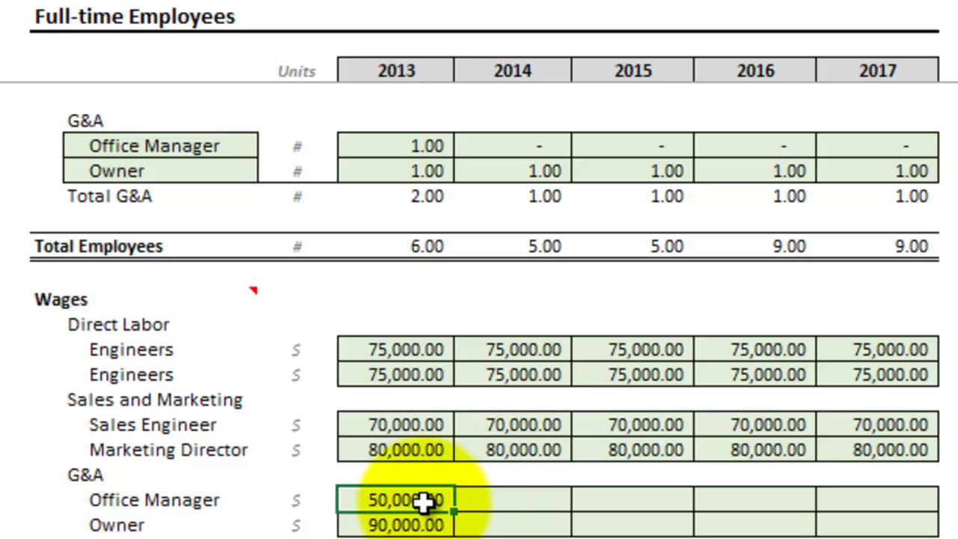
left_click_drag(427, 522, 942, 524)
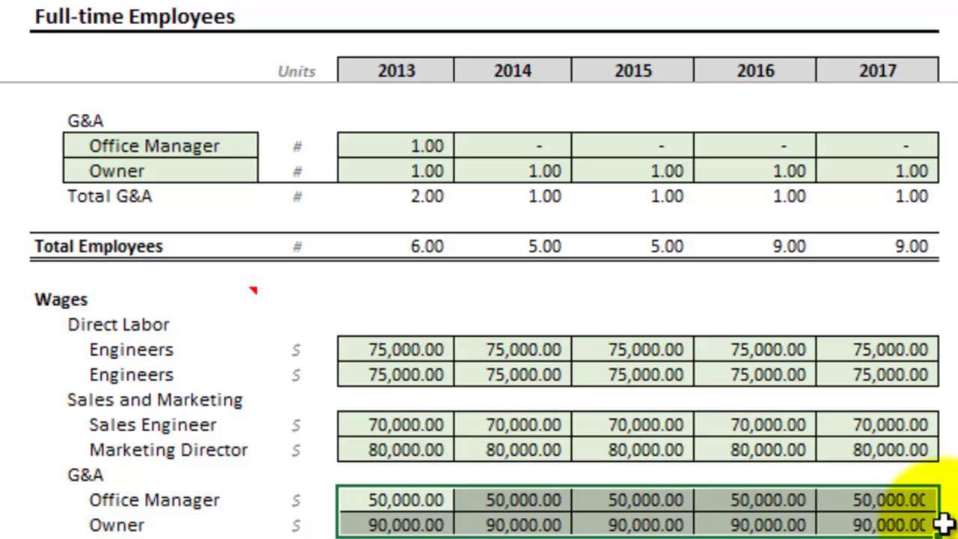
Enter bonuses of 4,000 for both Engineers rows in 2016 and 2017
scroll(485, 312, "down", 3)
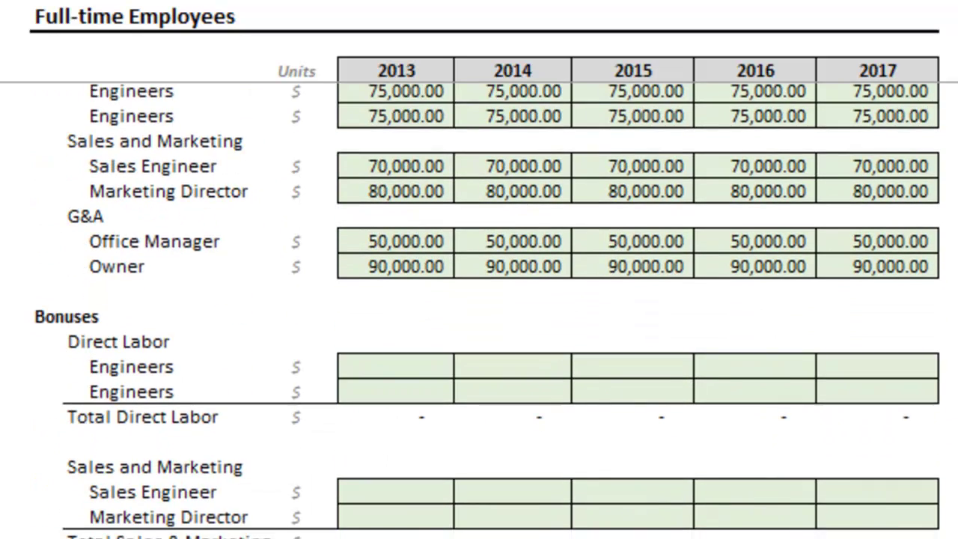
scroll(484, 312, "down", 1)
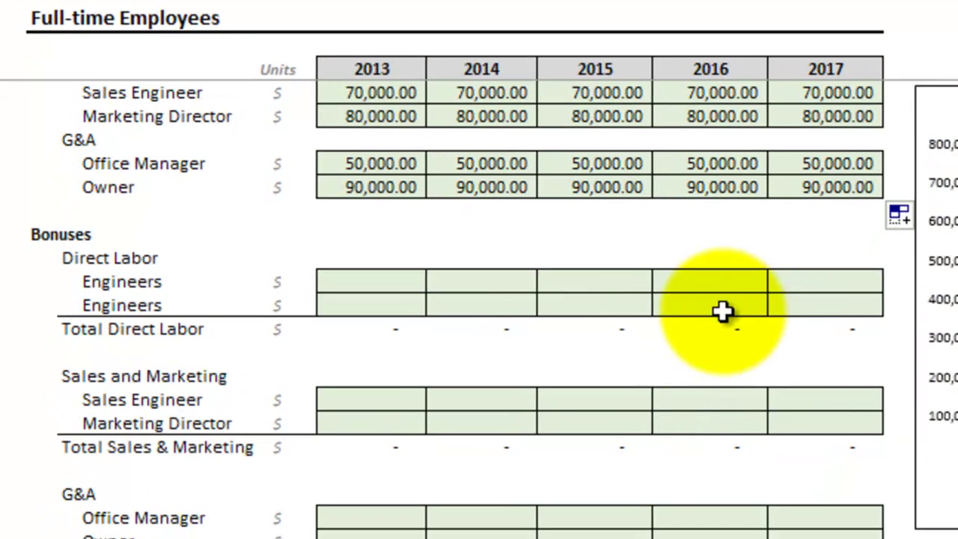
left_click(691, 302)
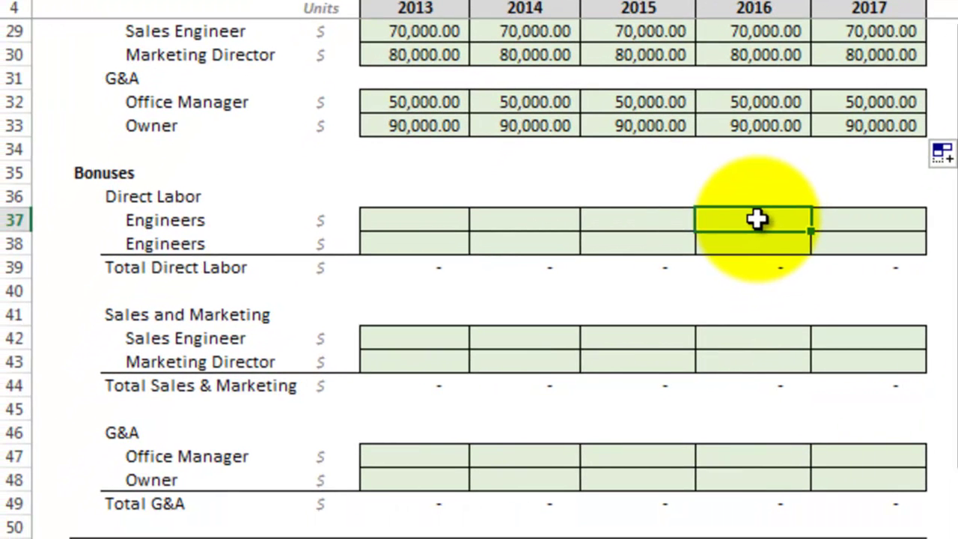
type("4000")
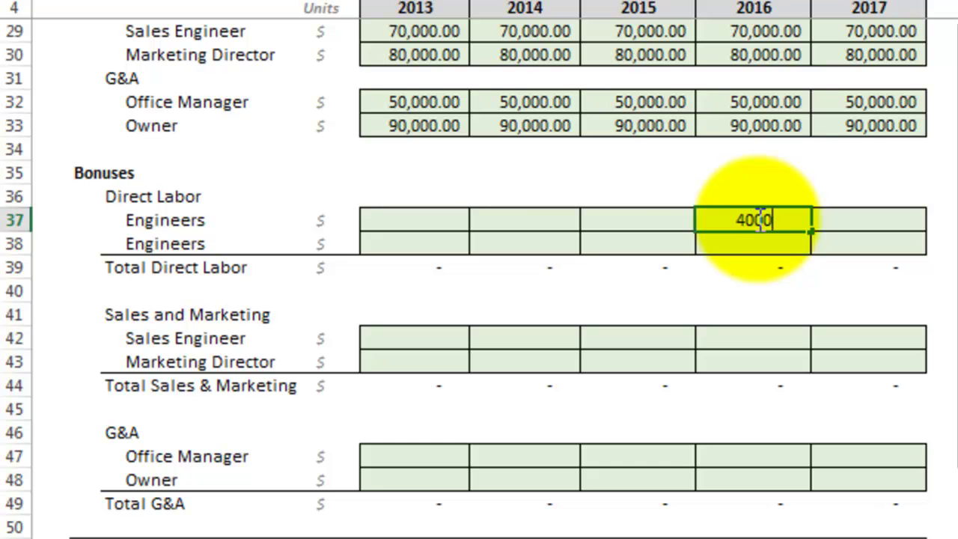
key("Return")
type("40")
key("Tab")
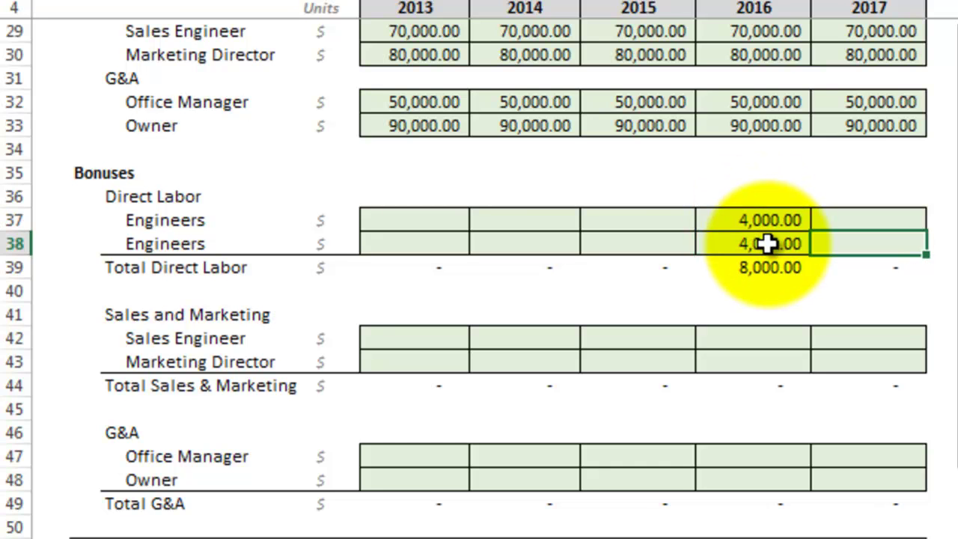
left_click_drag(766, 220, 942, 242)
Copy the Engineers' 2016–2017 bonuses into the Sales and Marketing rows and the G&A rows of the Bonuses section
key("ctrl+c")
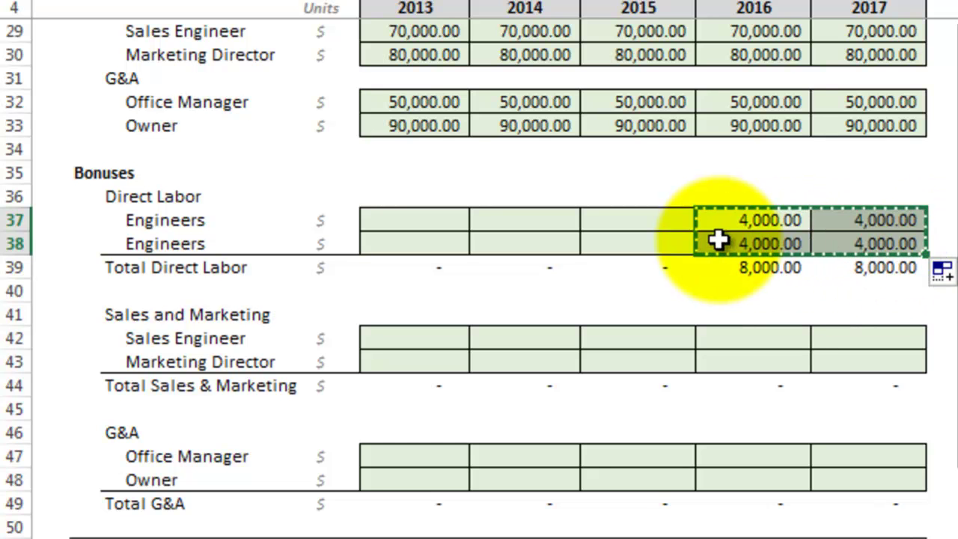
left_click(765, 332)
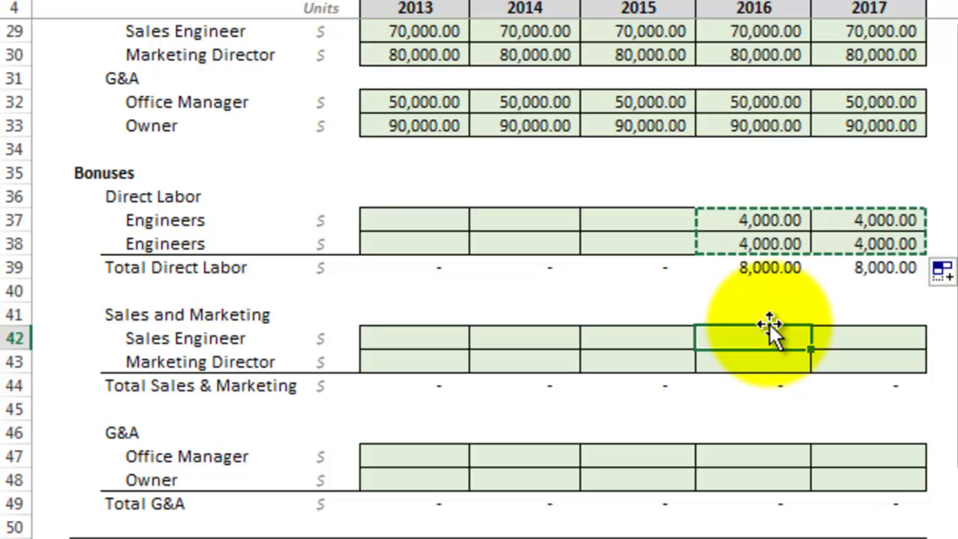
key("ctrl+v")
left_click(764, 454)
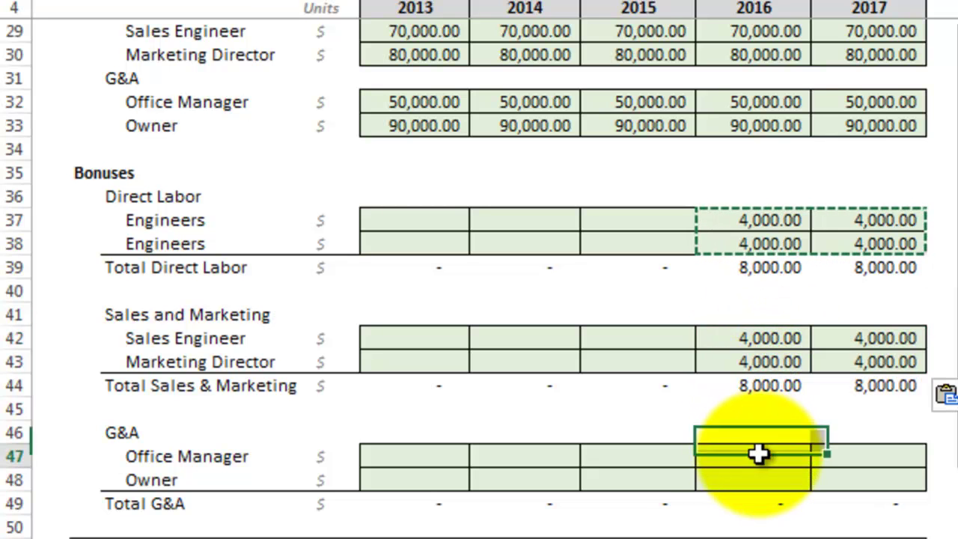
key("ctrl+v")
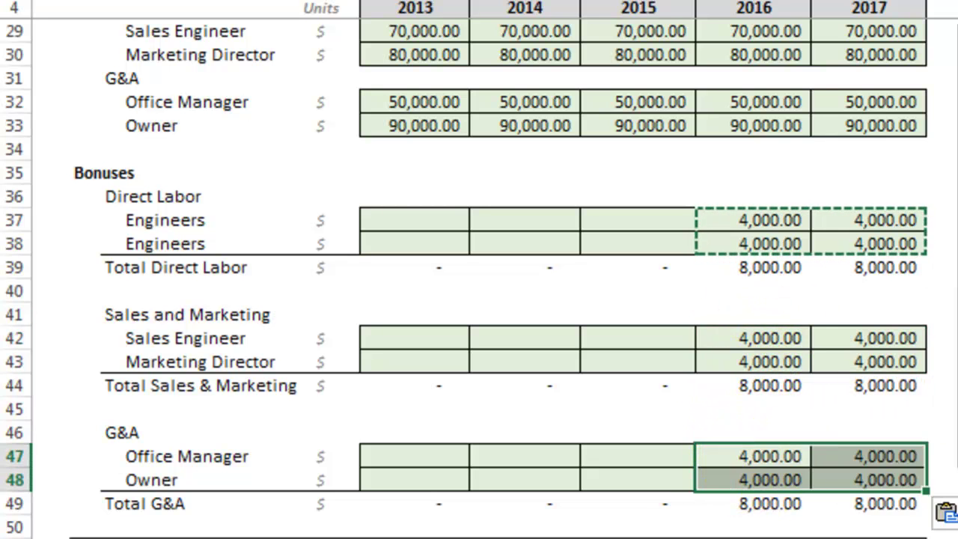
Enter an annual raise of 5,000 for both Engineers rows in every year from 2013 to 2017
scroll(877, 407, "down", 3)
scroll(479, 279, "down", 4)
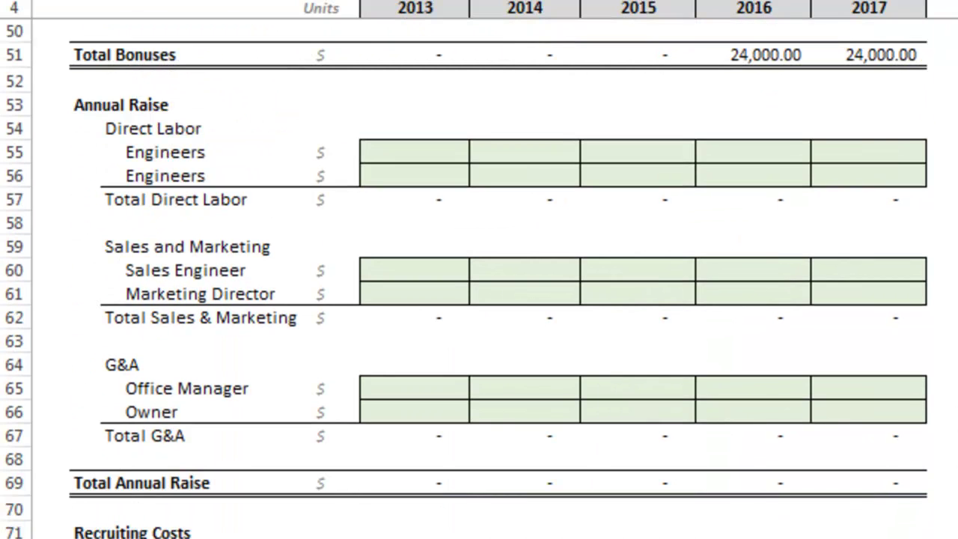
left_click(438, 143)
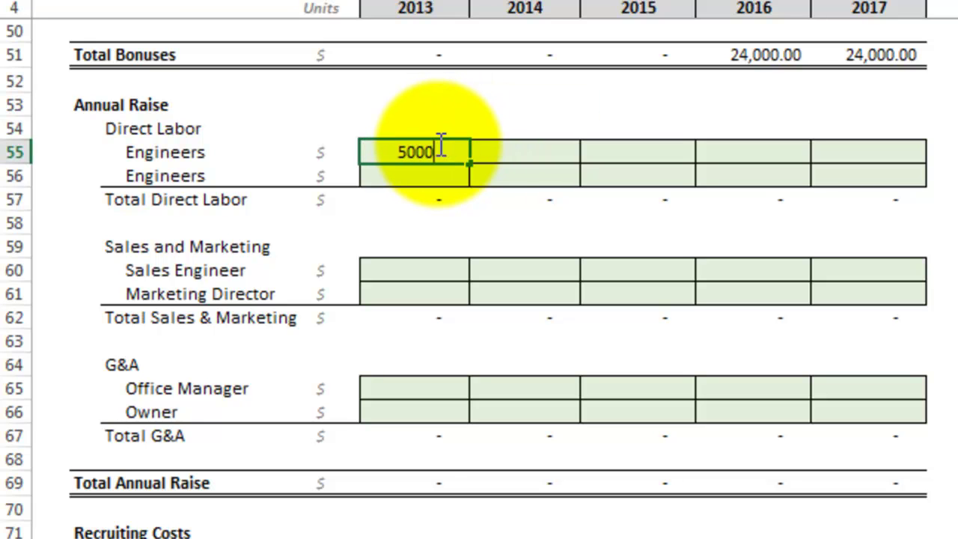
key("Return")
type("5,000")
key("Return")
left_click_drag(439, 143, 929, 185)
Copy the Engineers' 2013–2017 annual raises into the Sales and Marketing rows and the G&A rows
key("ctrl+c")
left_click(428, 273)
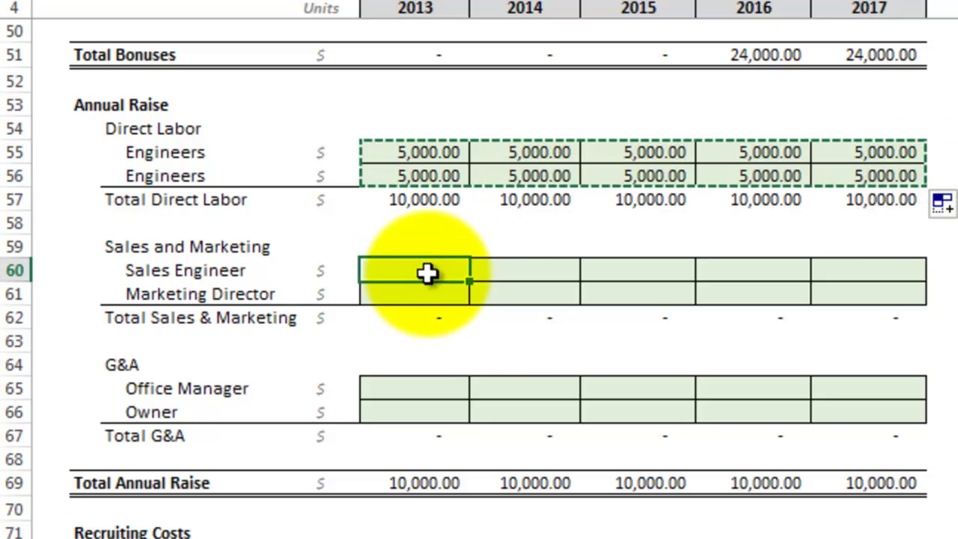
key("ctrl+v")
left_click(432, 381)
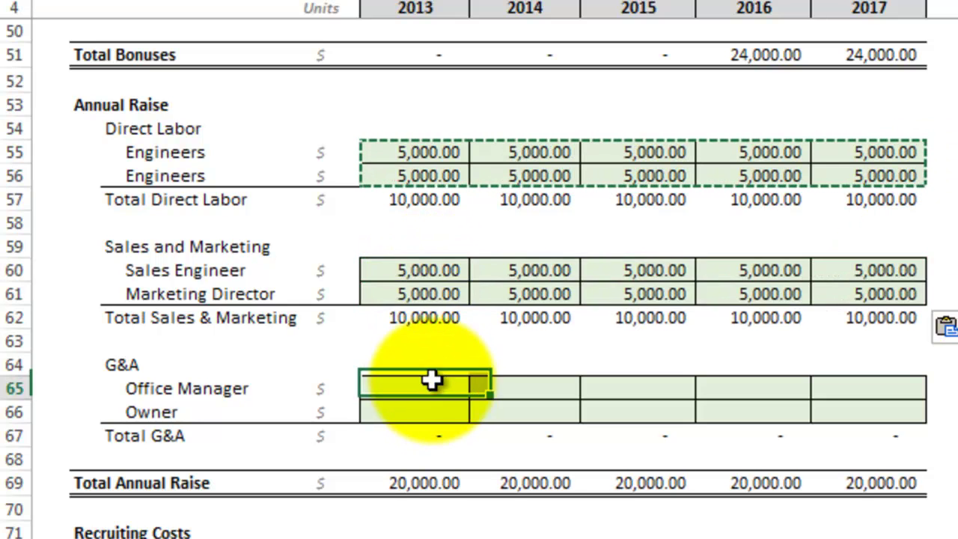
key("ctrl+v")
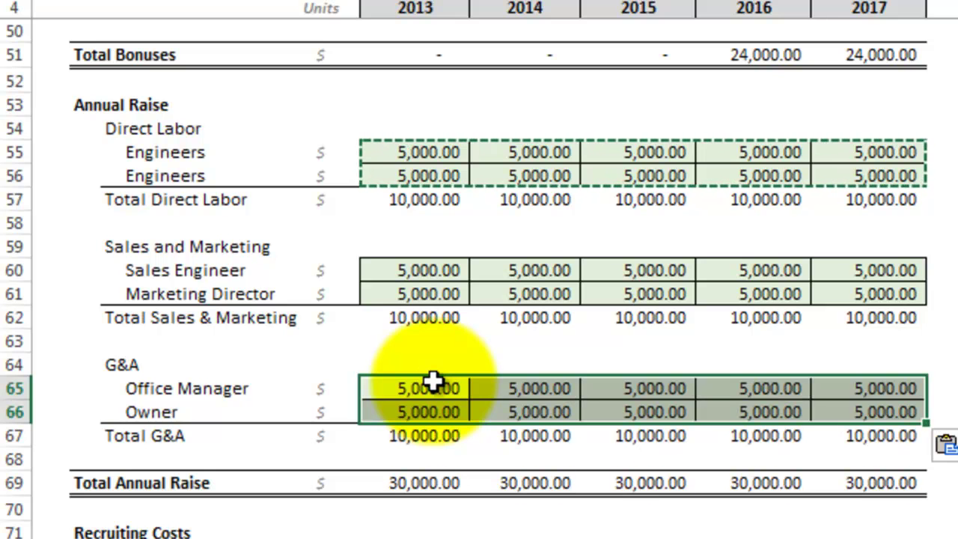
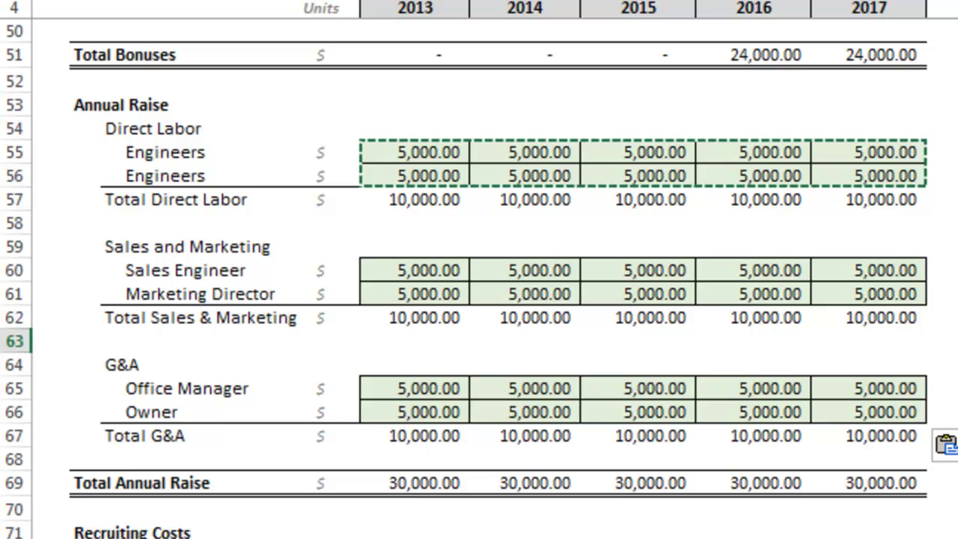
Review the recruiting, training, cost of living and grand total employee cost sections of the full-time staff sheet
scroll(479, 300, "down", 5)
scroll(480, 300, "down", 8)
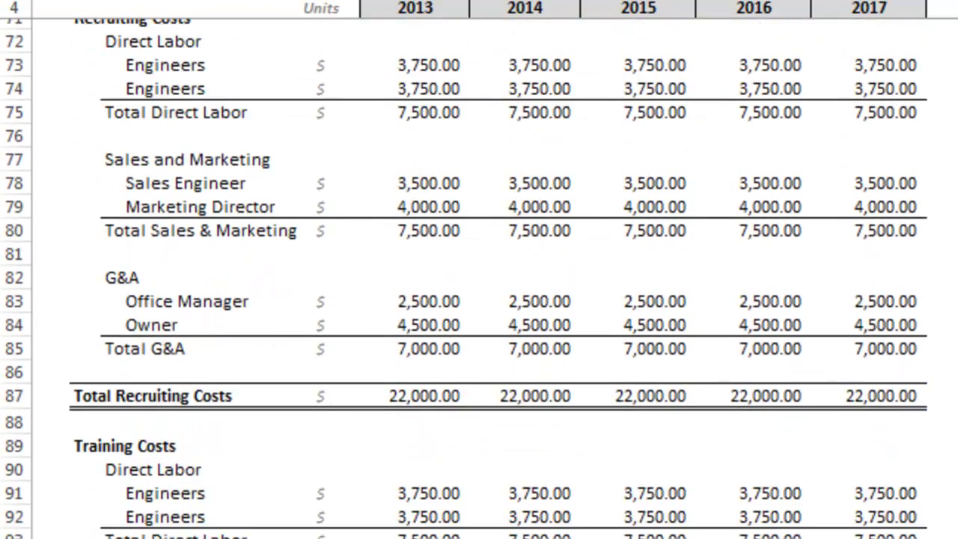
scroll(479, 300, "down", 9)
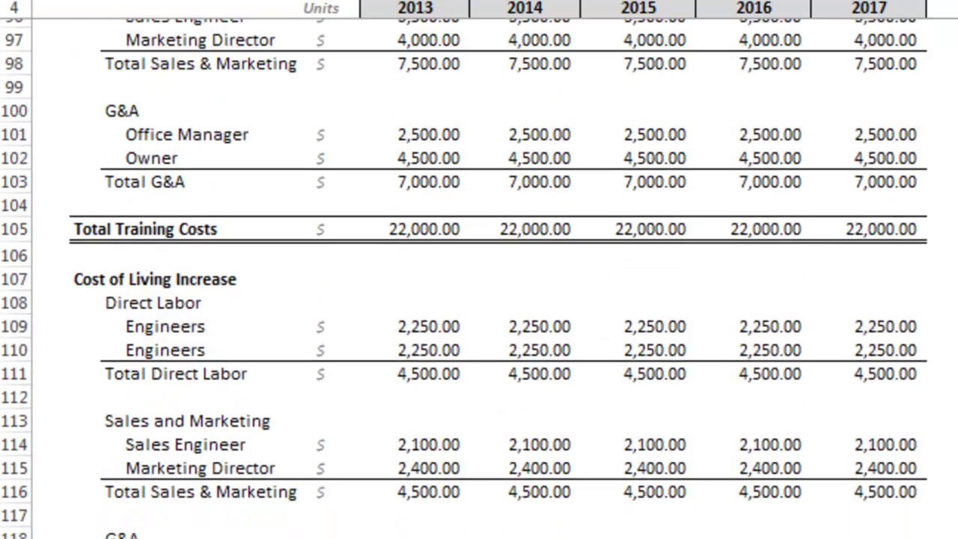
scroll(479, 300, "down", 3)
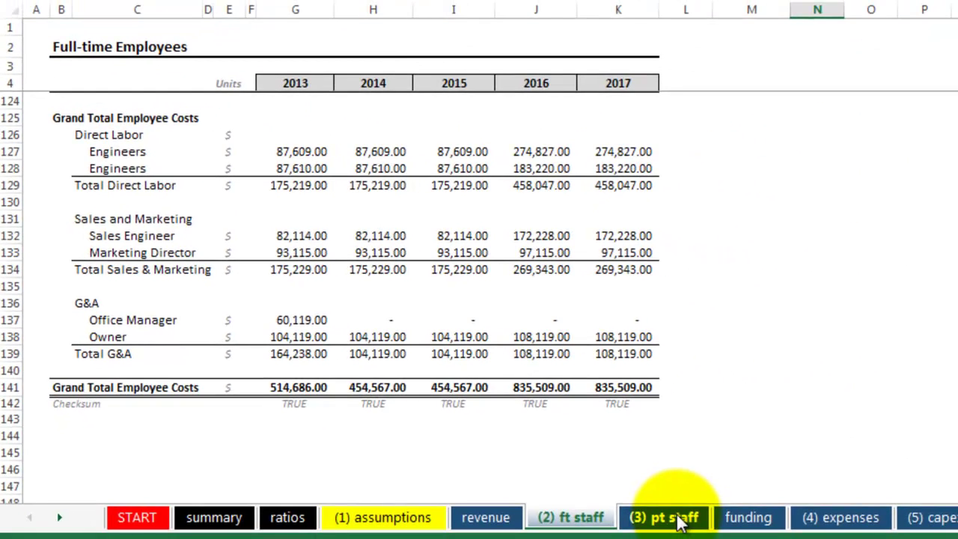
Open the part-time staff sheet and review its headcount, wage and bonus sections
left_click(665, 519)
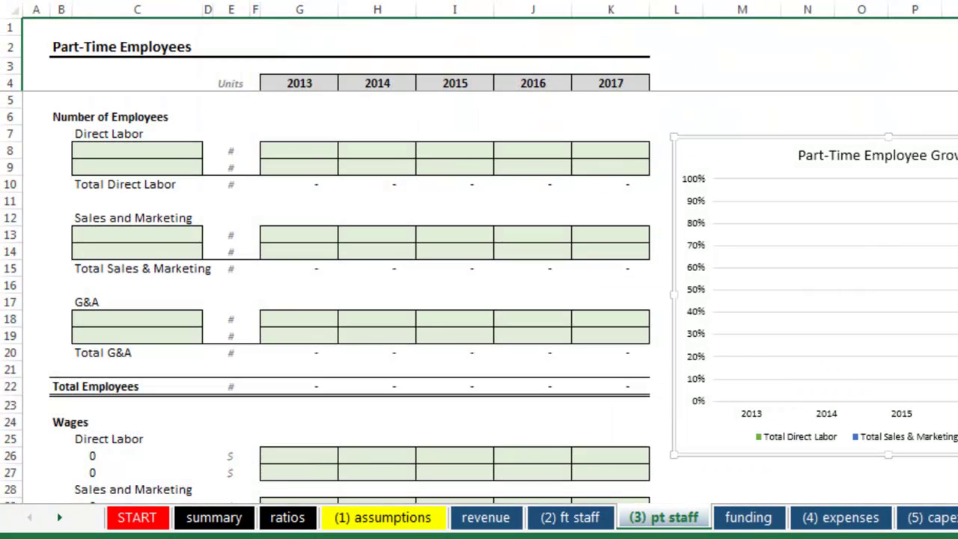
scroll(480, 298, "down", 9)
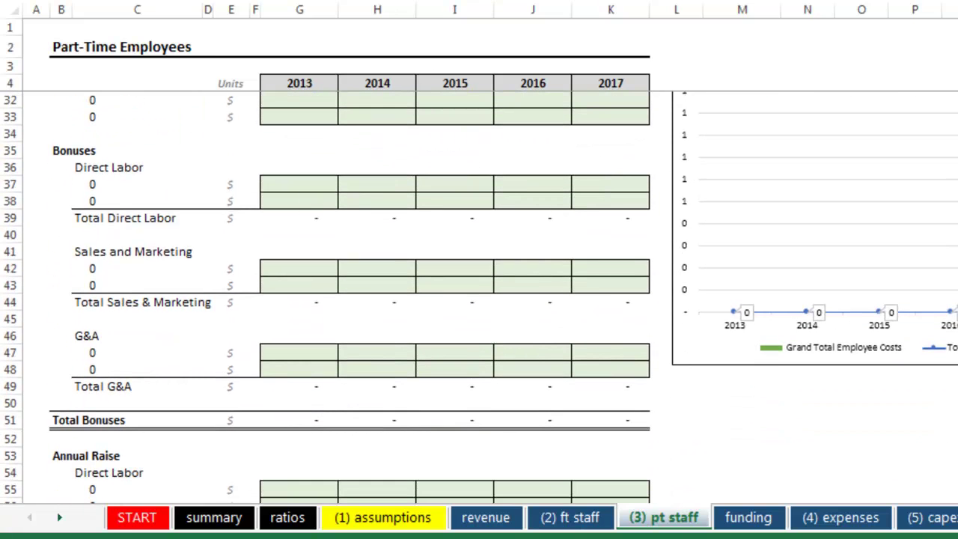
scroll(480, 298, "up", 8)
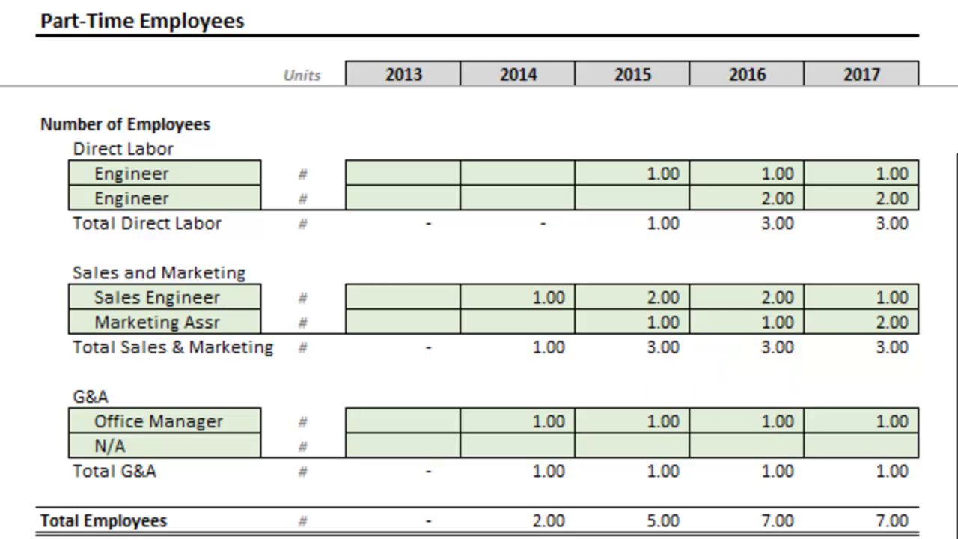
scroll(479, 300, "down", 7)
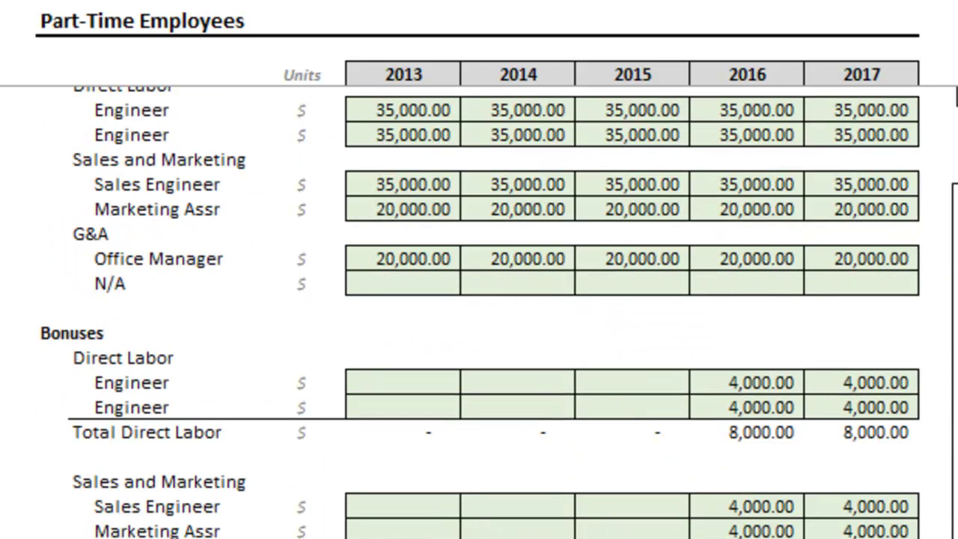
scroll(480, 299, "up", 5)
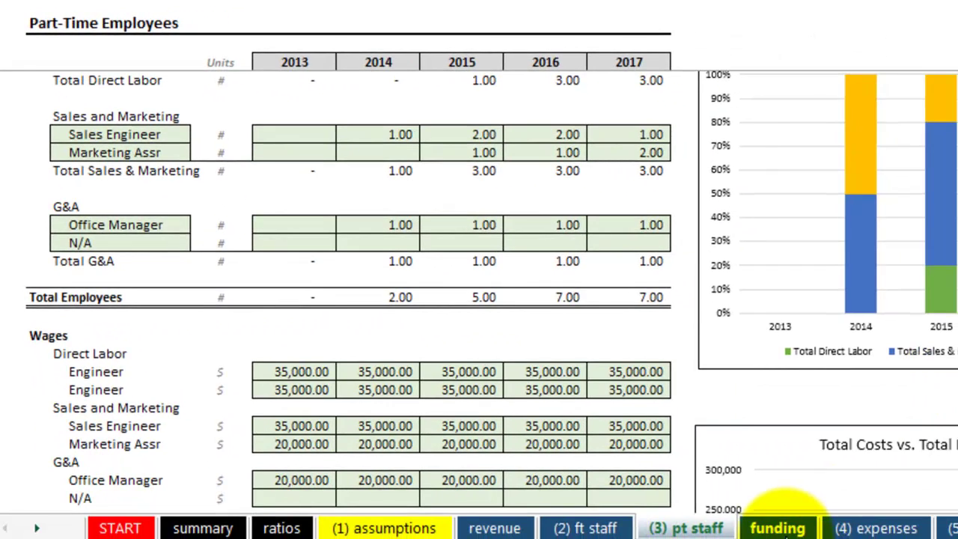
Open the funding sheet and review the debt schedule's loans, interest expense, cash/overdraft and equity sections
left_click(777, 527)
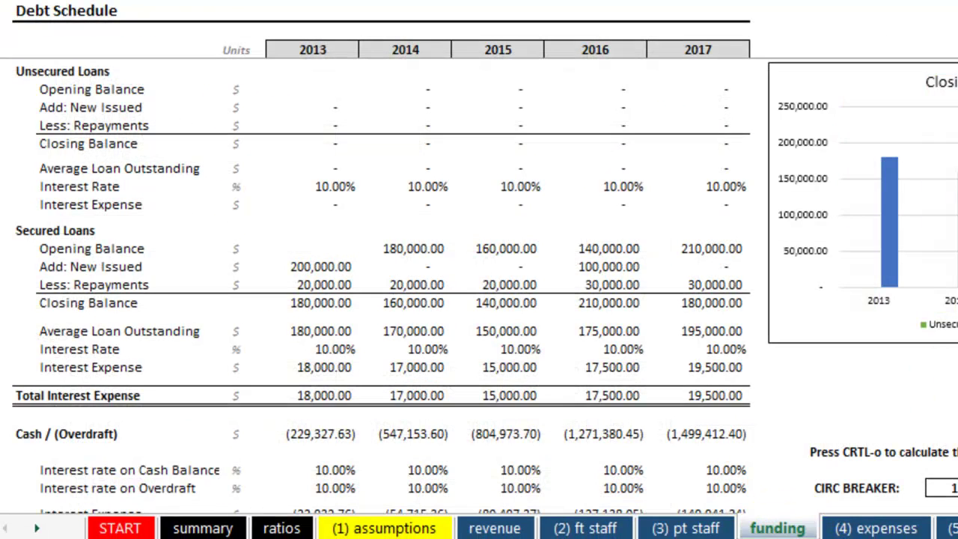
scroll(479, 299, "down", 5)
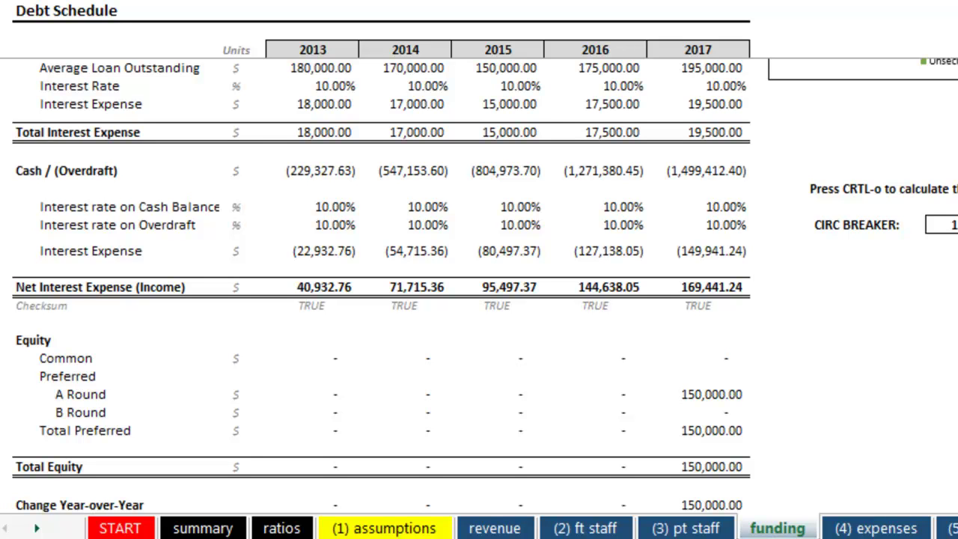
scroll(479, 284, "up", 4)
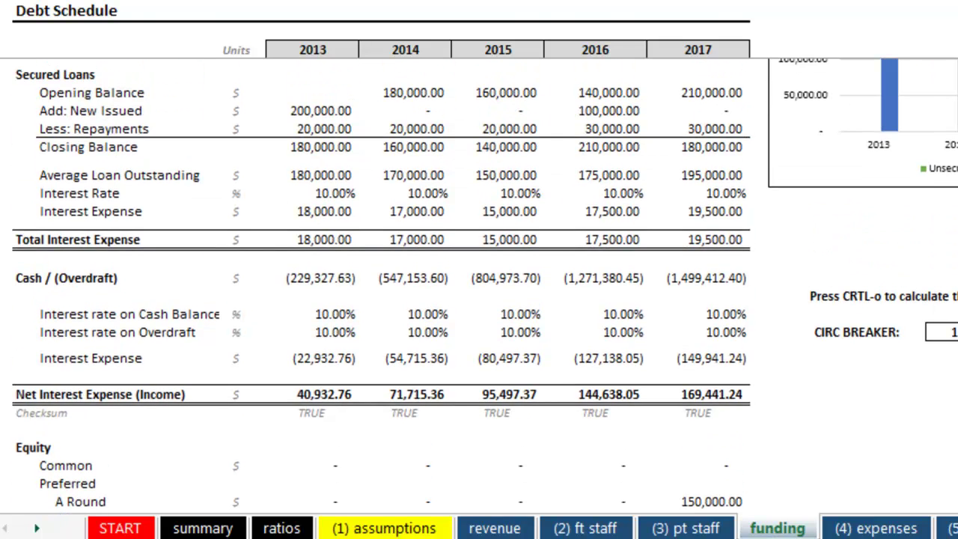
scroll(479, 284, "up", 1)
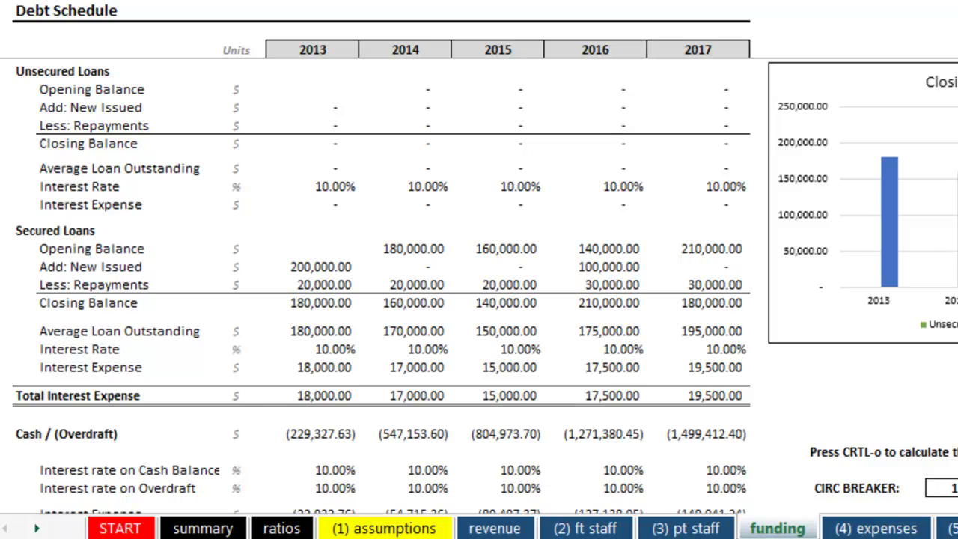
Open the expenses sheet and review the direct cost, sales and marketing, and G&A expense lines
left_click(898, 527)
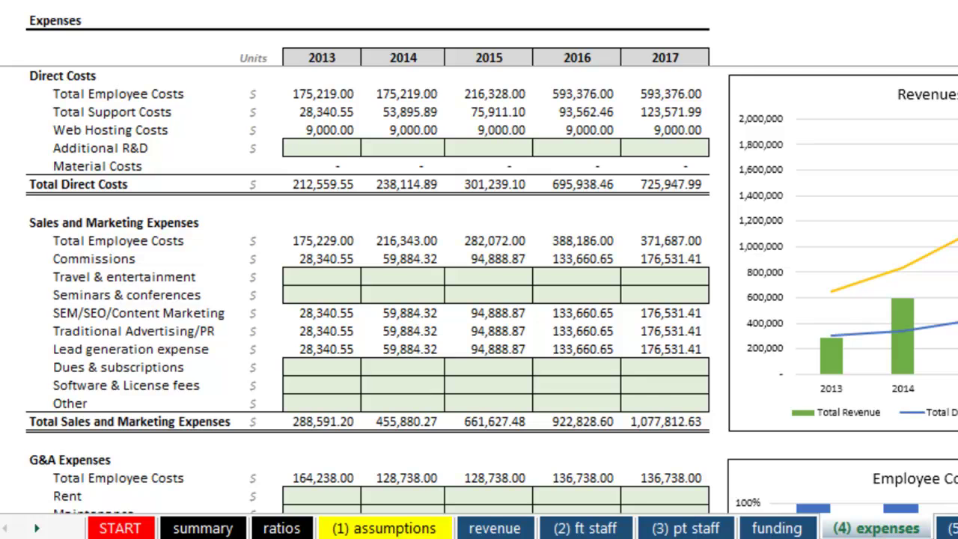
scroll(480, 291, "down", 3)
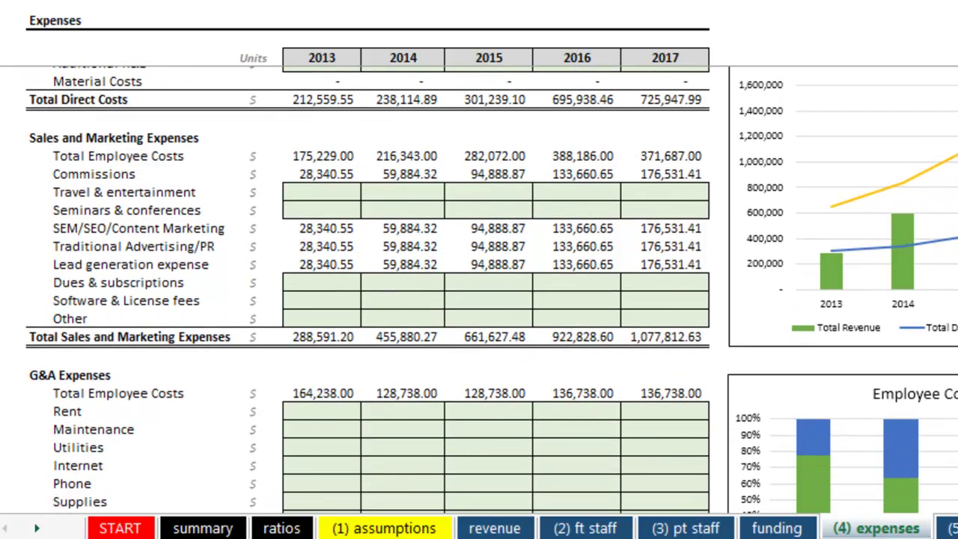
scroll(480, 291, "up", 2)
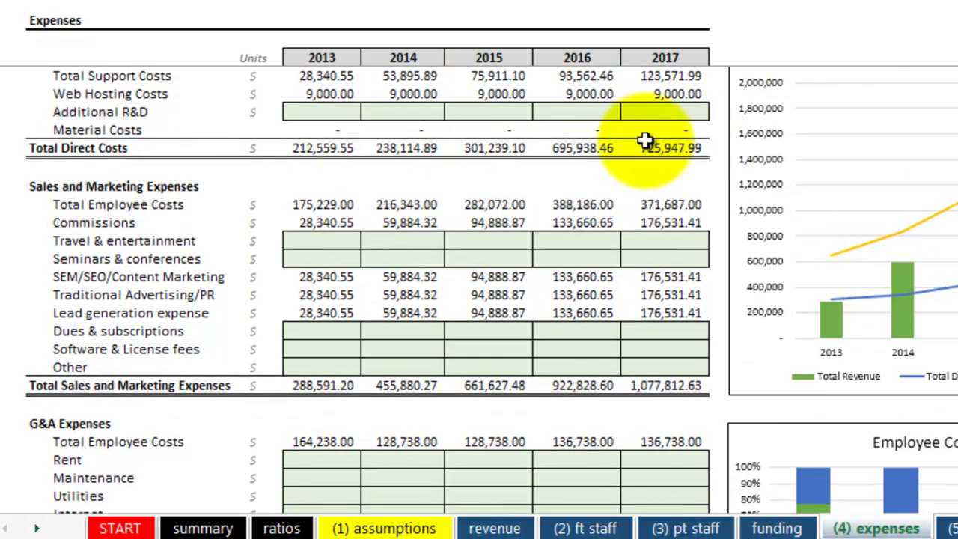
scroll(479, 291, "down", 3)
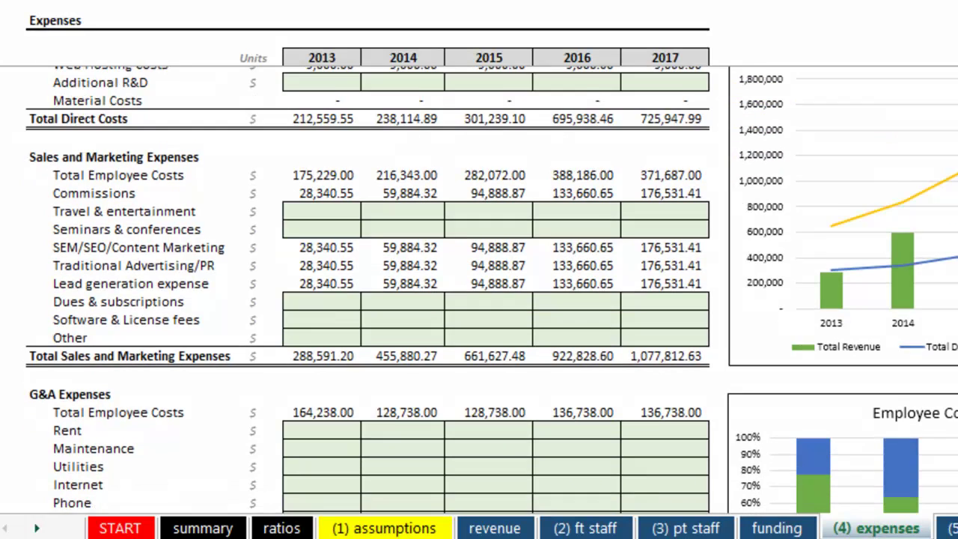
scroll(479, 290, "down", 1)
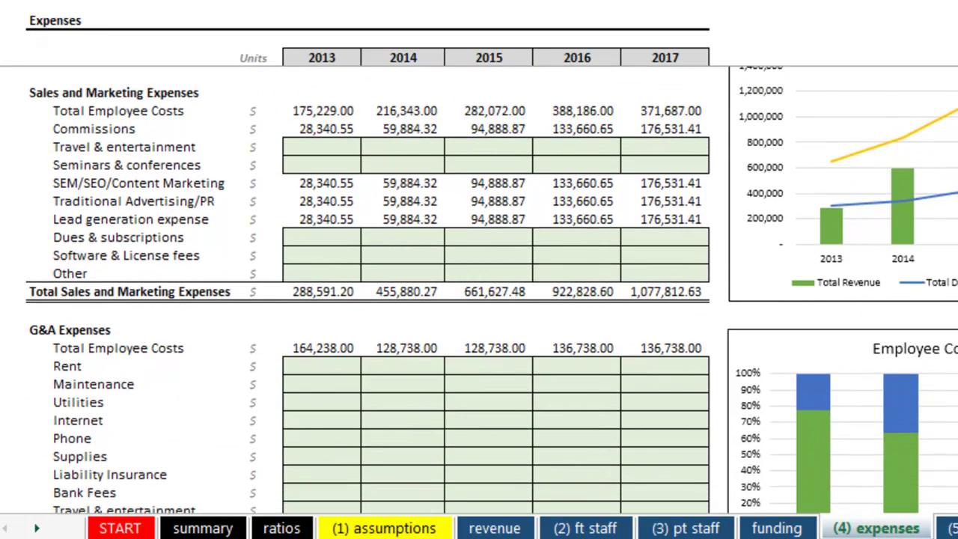
scroll(622, 156, "down", 5)
scroll(621, 156, "up", 1)
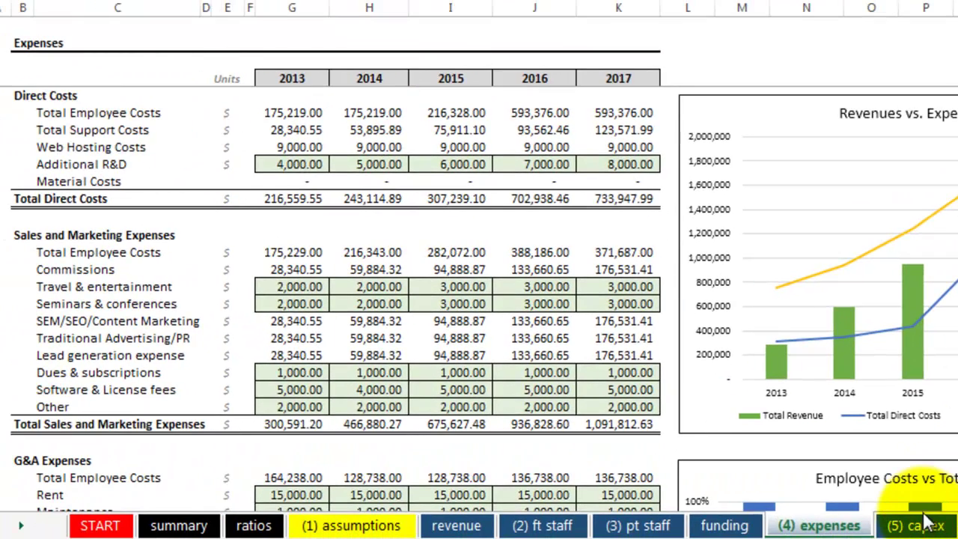
On the capex sheet, enter Computer Equipment as the first asset
left_click(927, 527)
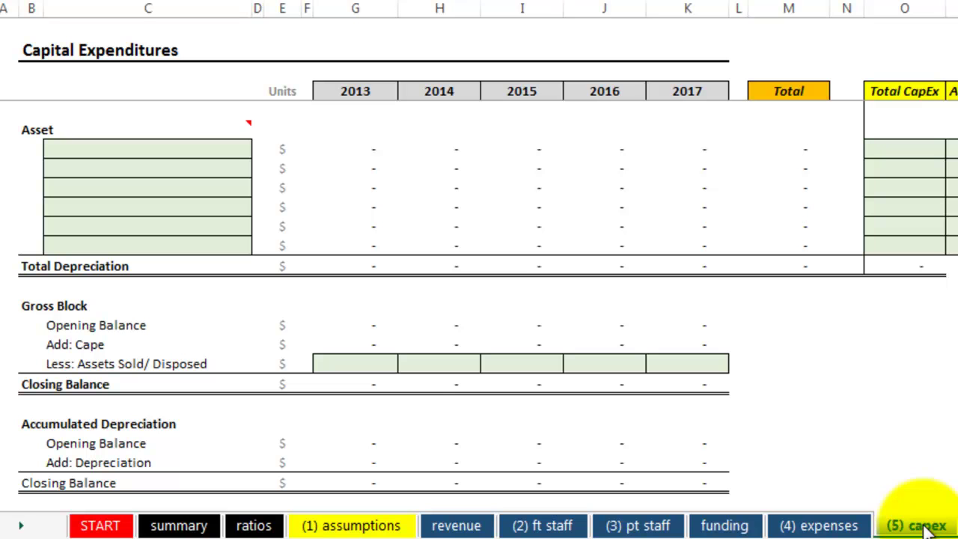
left_click(180, 148)
type("Coputer")
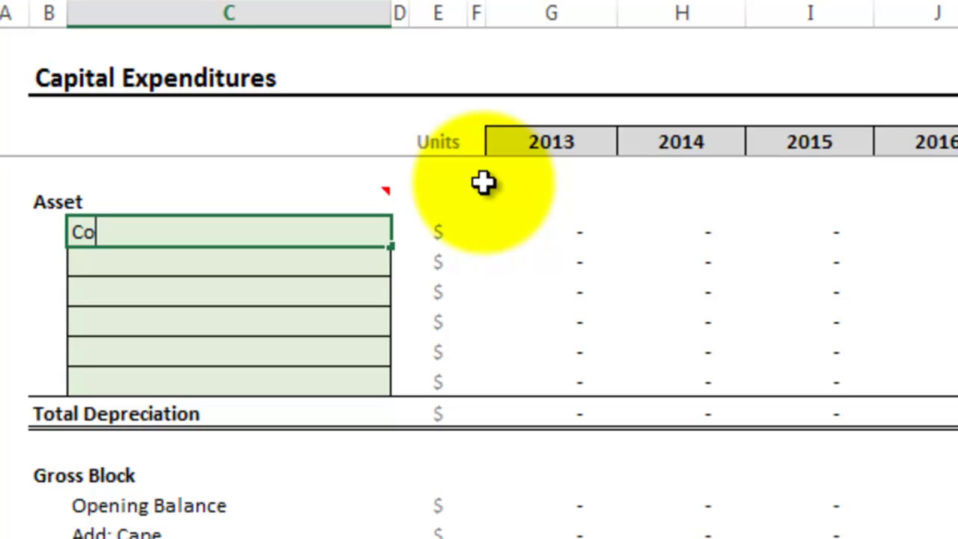
key("BackSpace")
key("BackSpace")
key("BackSpace")
key("BackSpace")
key("BackSpace")
type("mpu")
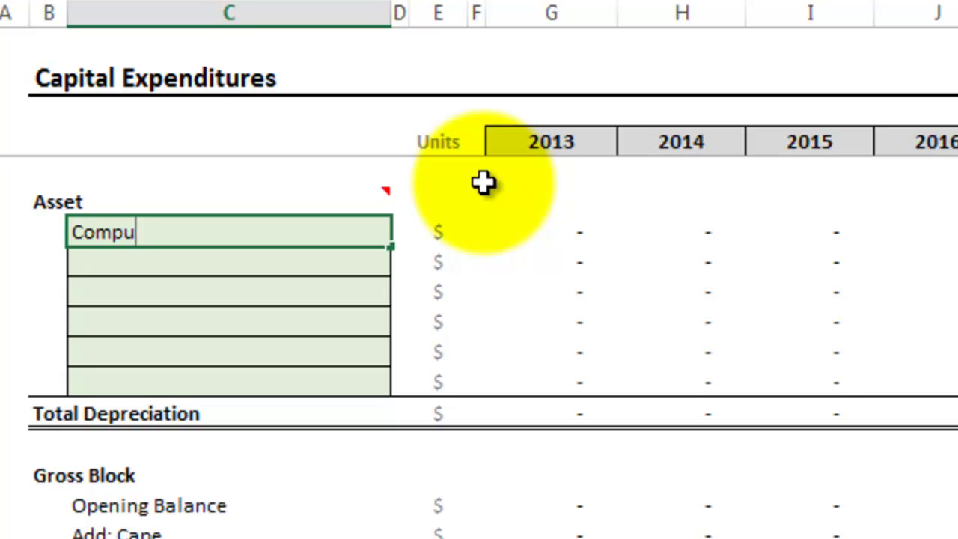
type("ter Equi")
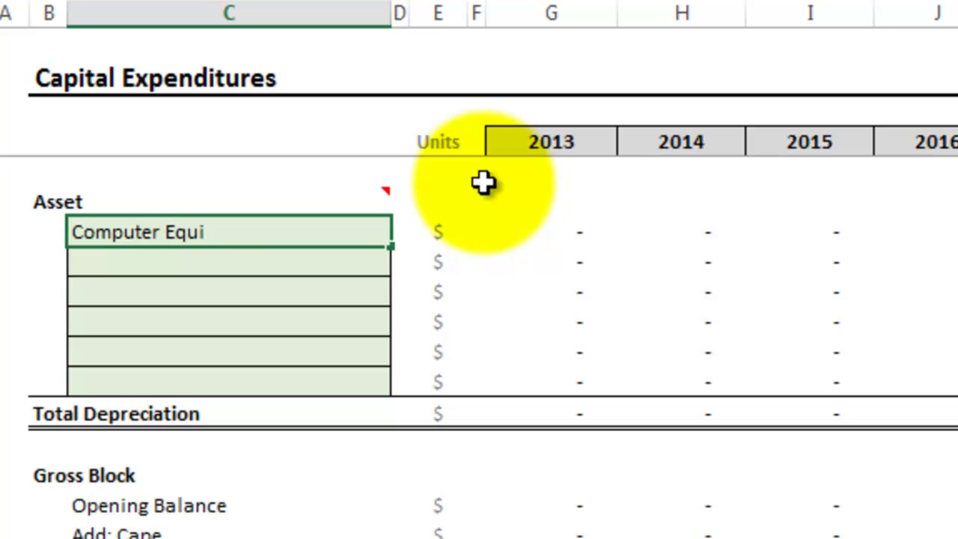
type("pment")
For the first asset, enter a total CapEx of 10,000, acquisition year 2013 and a life of 5 years
scroll(471, 182, "right", 5)
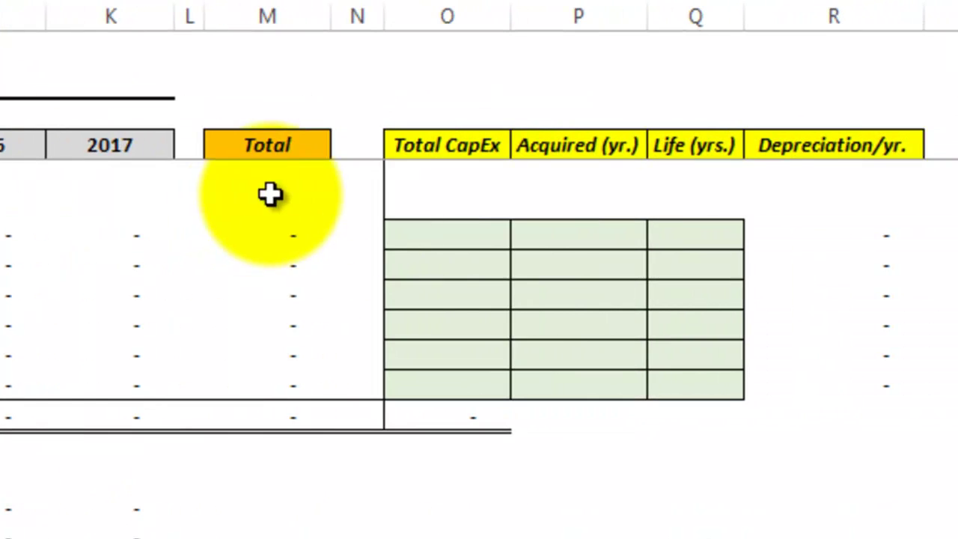
left_click(424, 225)
type("10,")
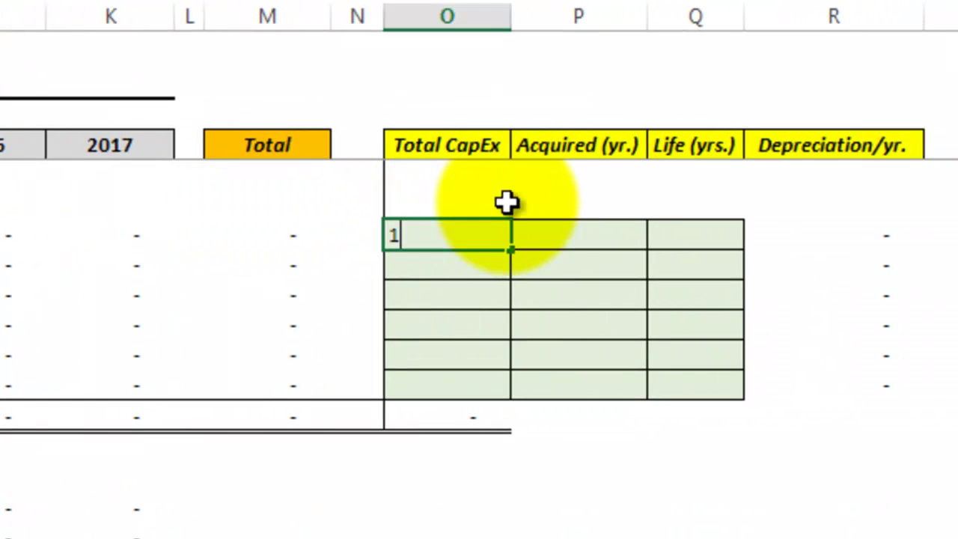
type("0000")
key("Tab")
type("2013")
key("Tab")
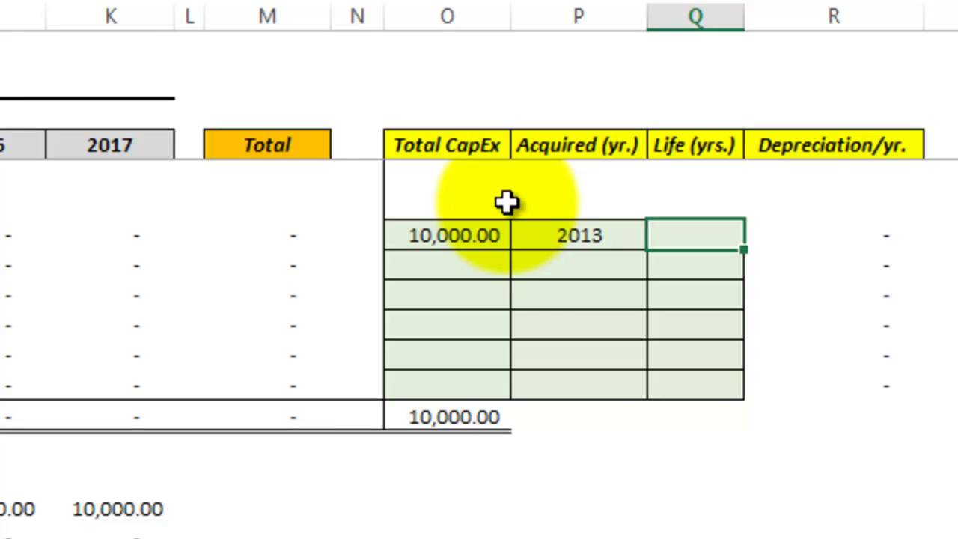
type("5")
key("Return")
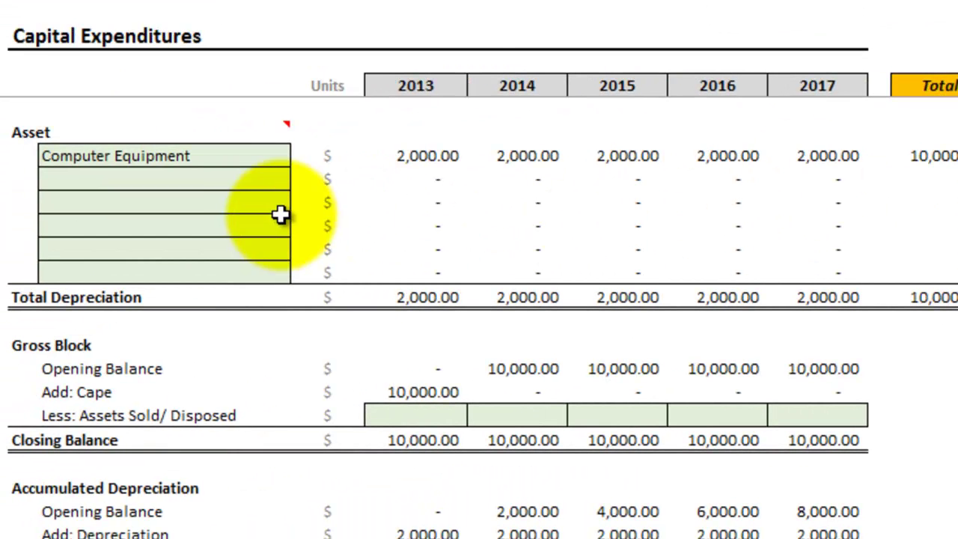
Enter Computer Equipment as the second asset in the capital expenditures list
left_click(268, 187)
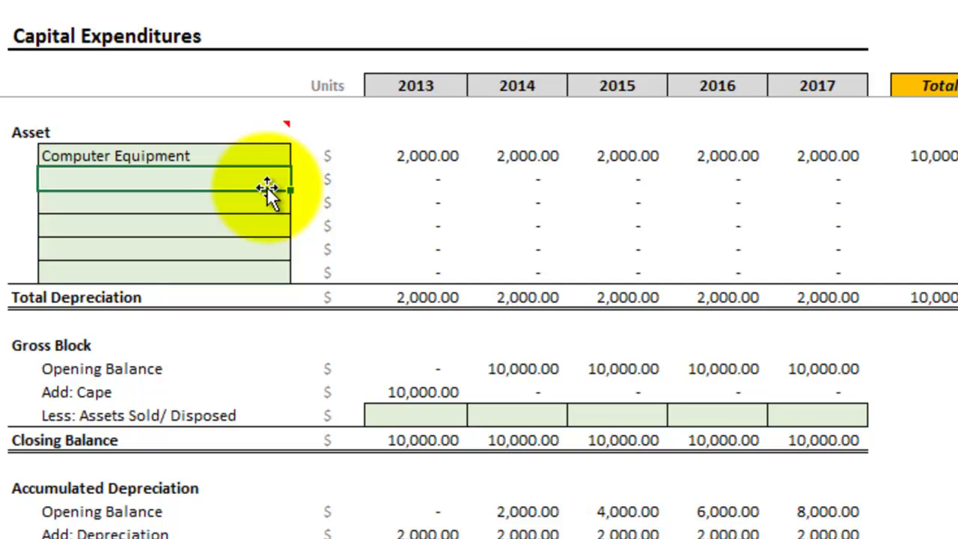
type("Computer")
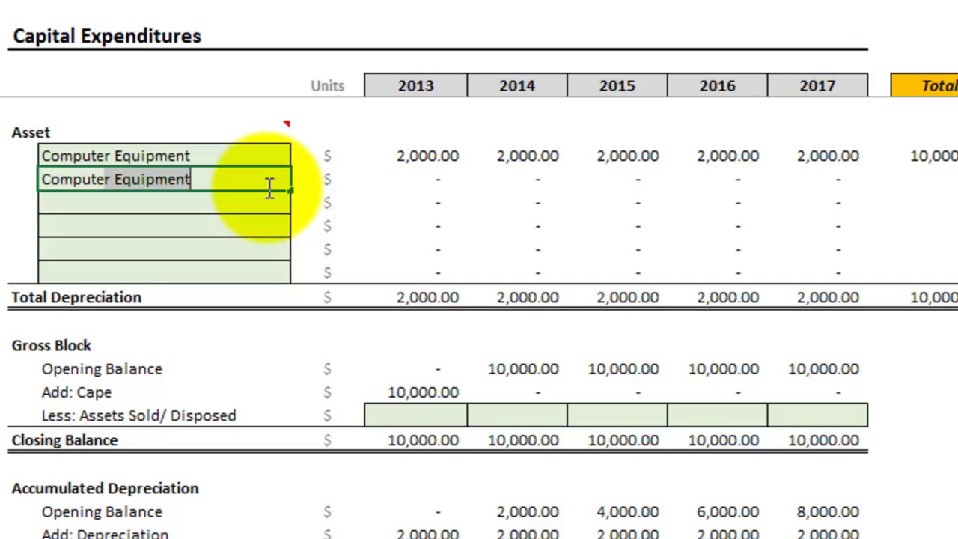
key("Tab")
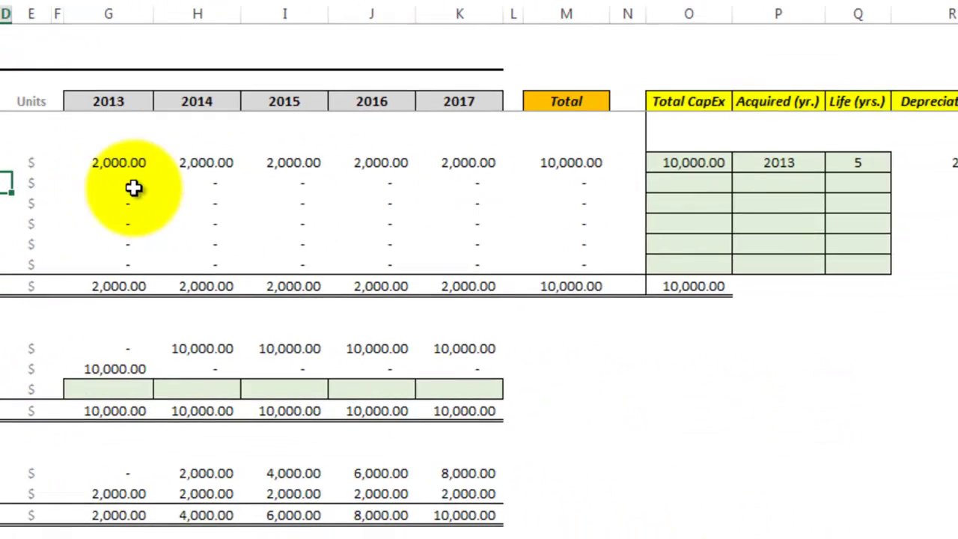
For the second asset, enter a total CapEx of 1,000, acquisition year 2016 and a life of 5 years
left_click(637, 184)
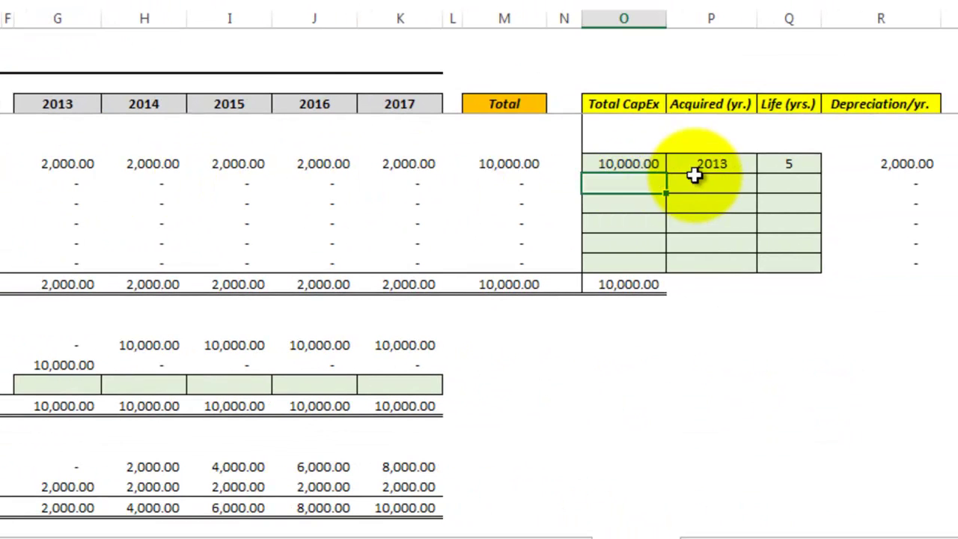
type("1000")
key("Tab")
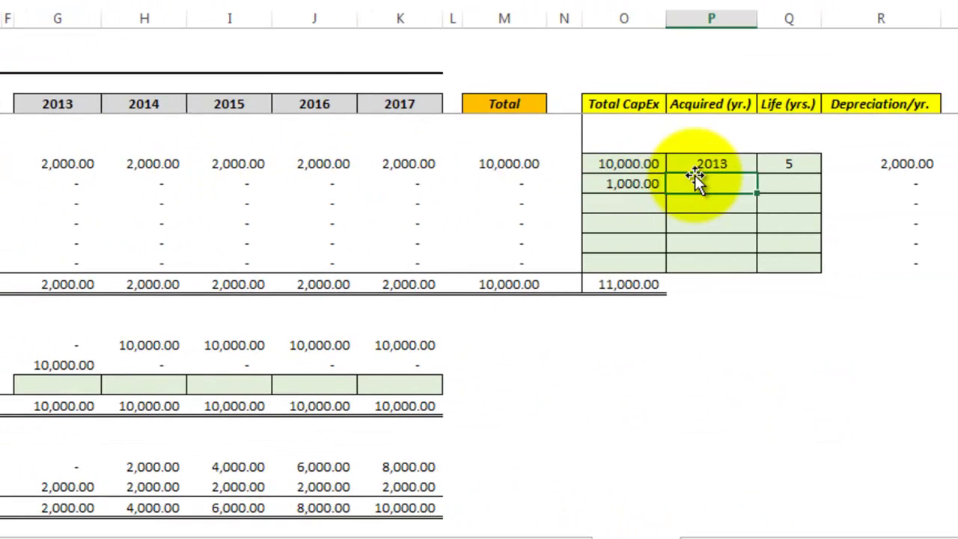
type("2016")
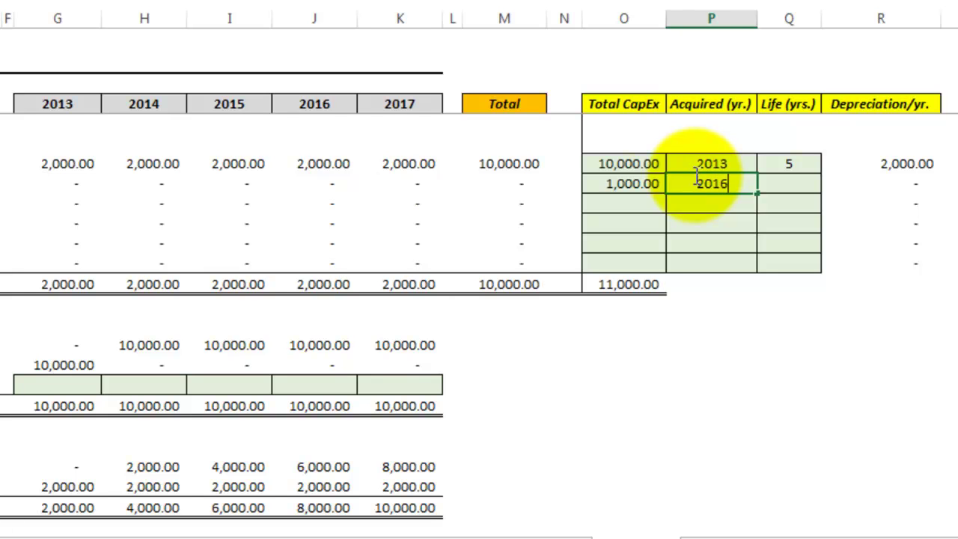
key("Tab")
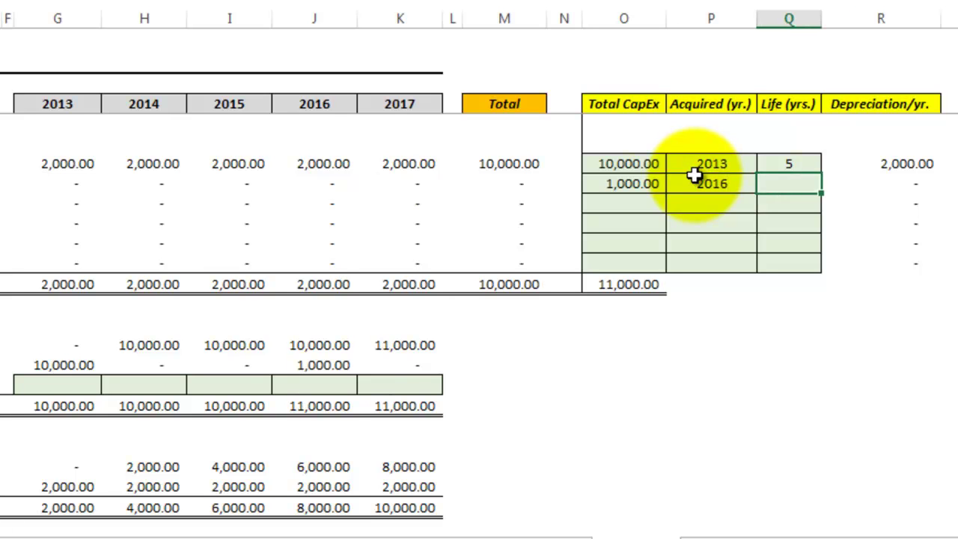
type("5")
key("Tab")
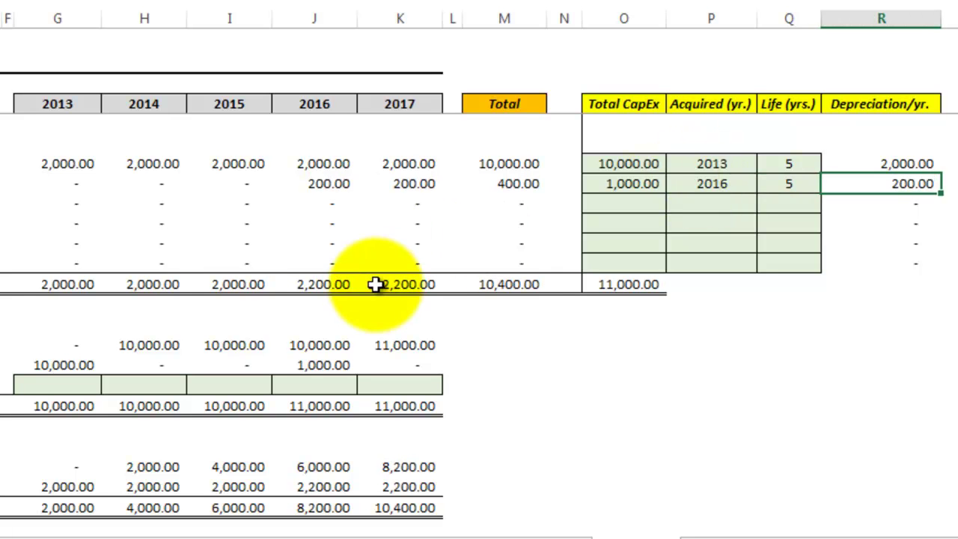